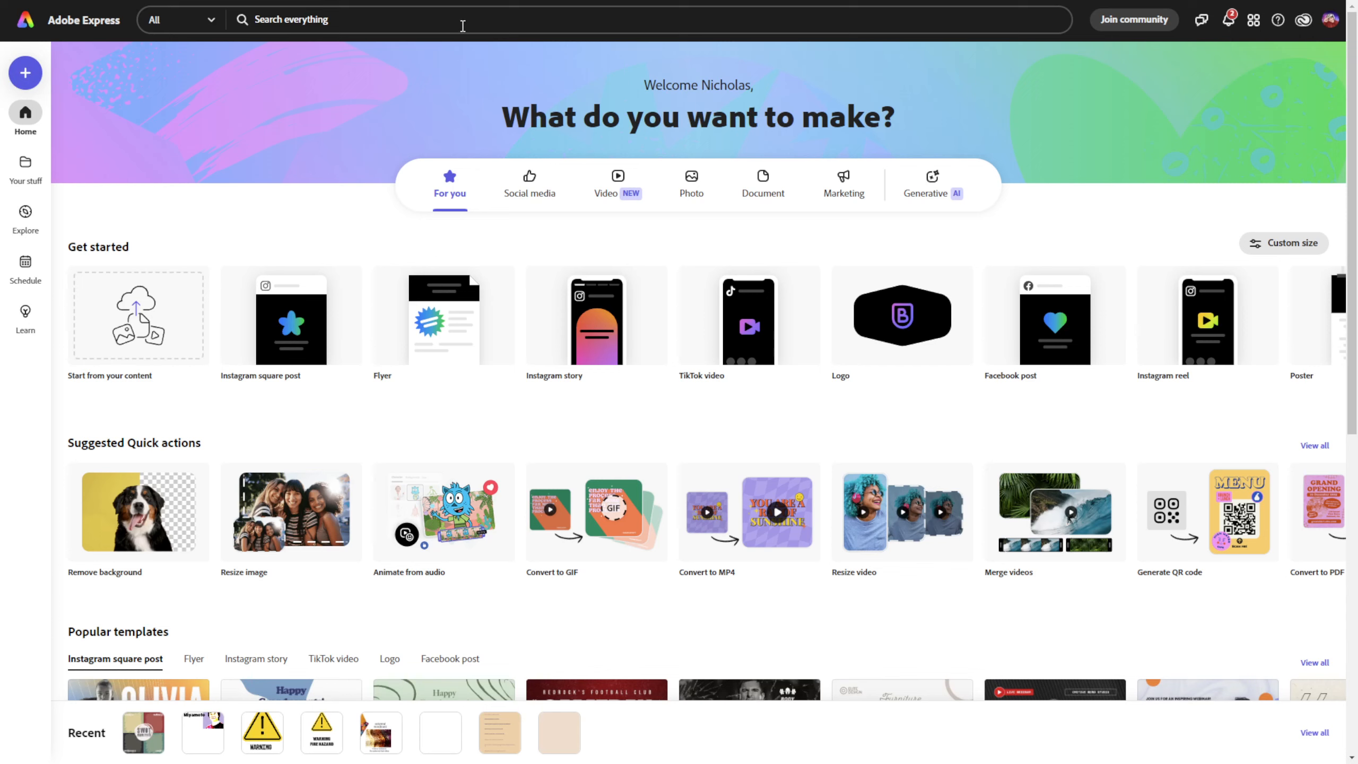
# Search for "swot" and open the SWOT Analysis template with four coloured quadrants and a central circle.
pyautogui.click(463, 25)
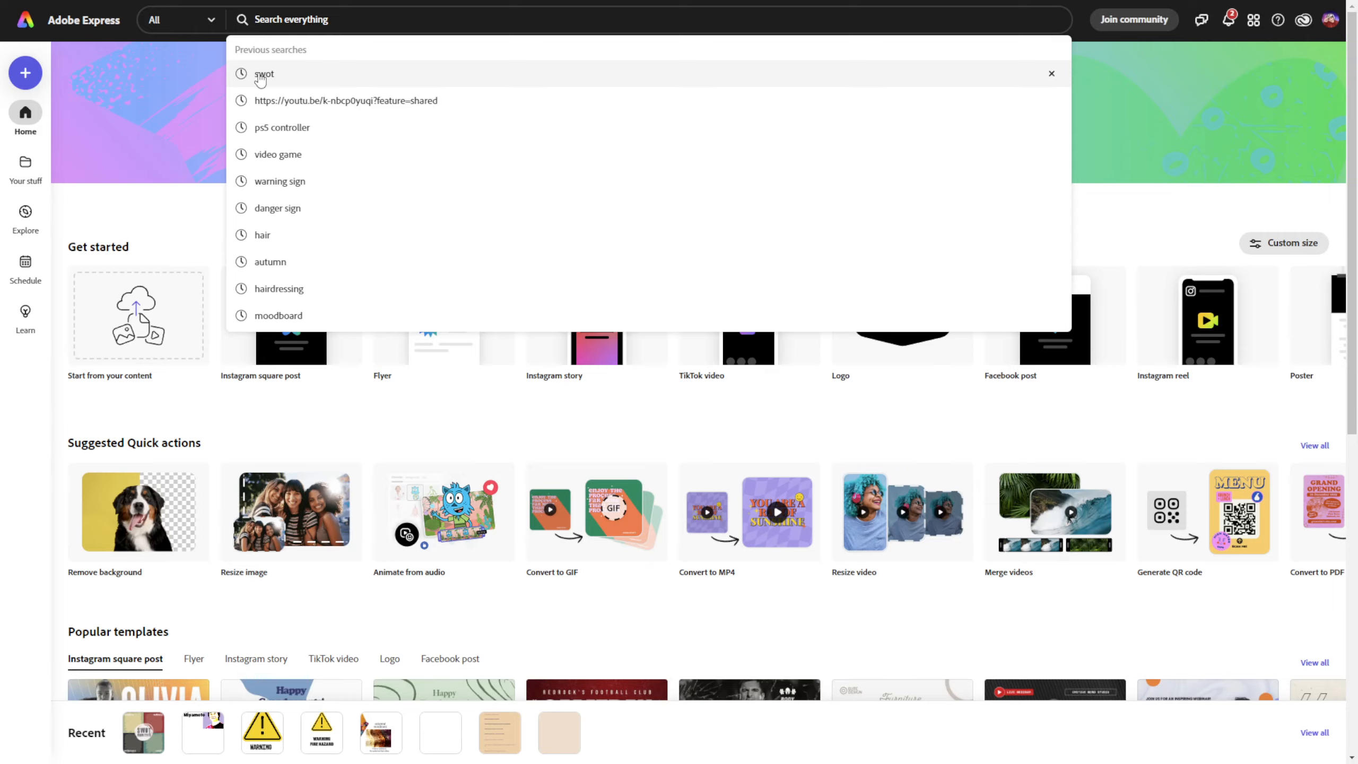
pyautogui.click(260, 76)
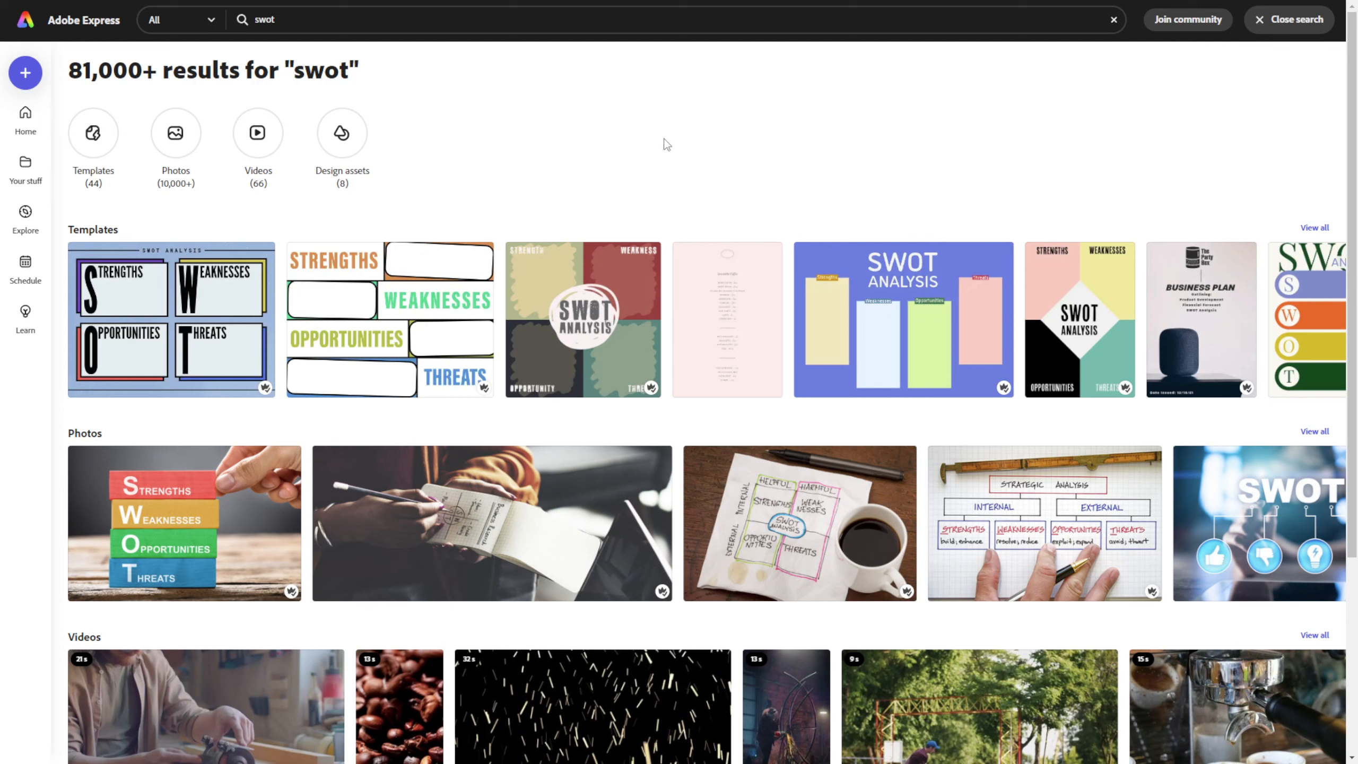
pyautogui.click(589, 277)
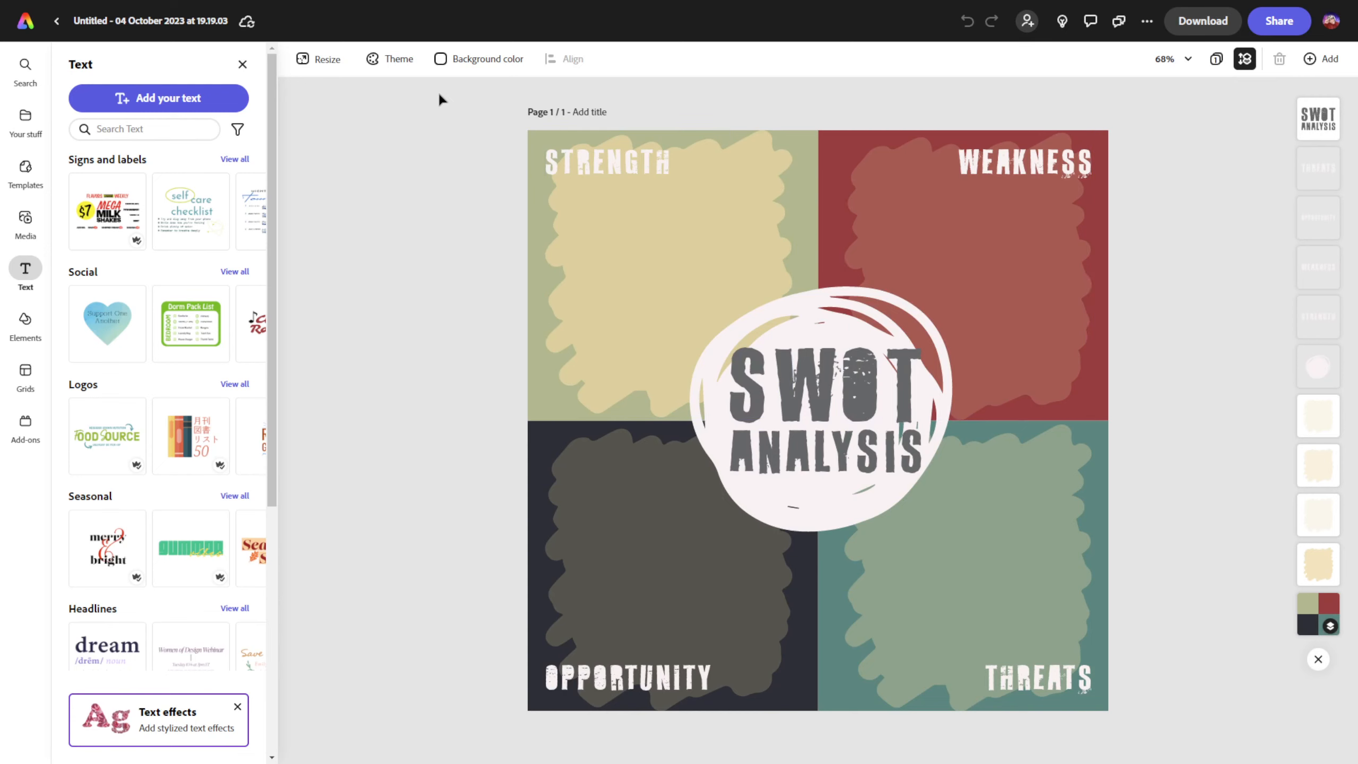
# Try the bold colour themes on the page and apply the lime, teal, red, purple and orange one.
pyautogui.click(385, 60)
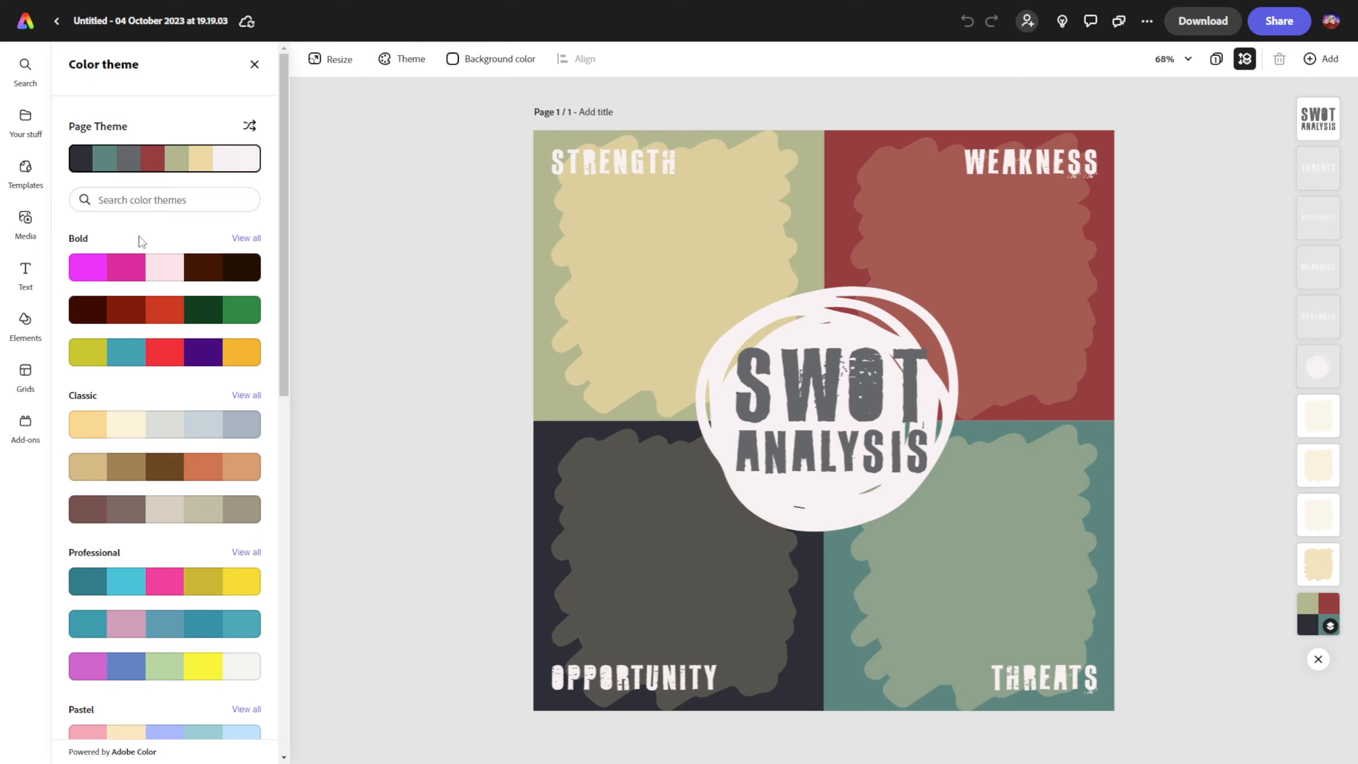
pyautogui.click(119, 271)
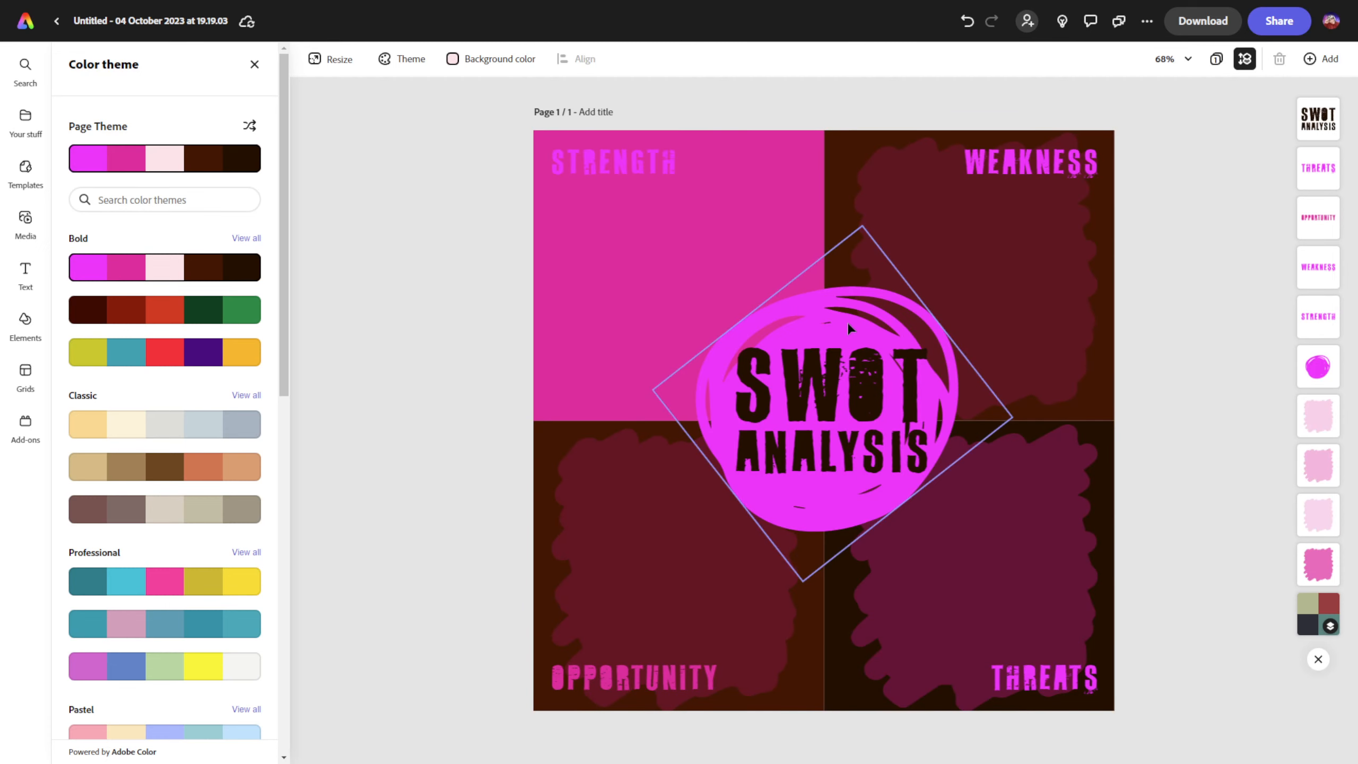
pyautogui.click(200, 313)
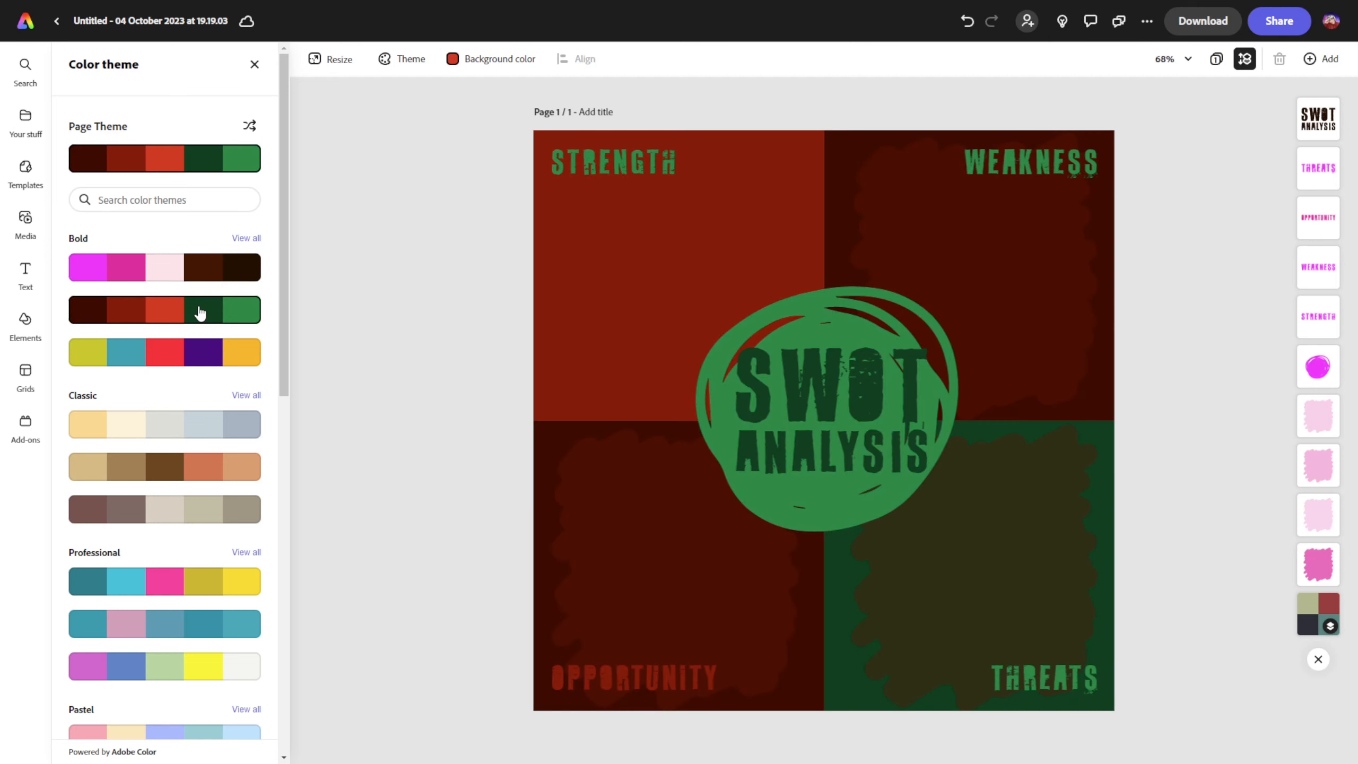
pyautogui.click(190, 359)
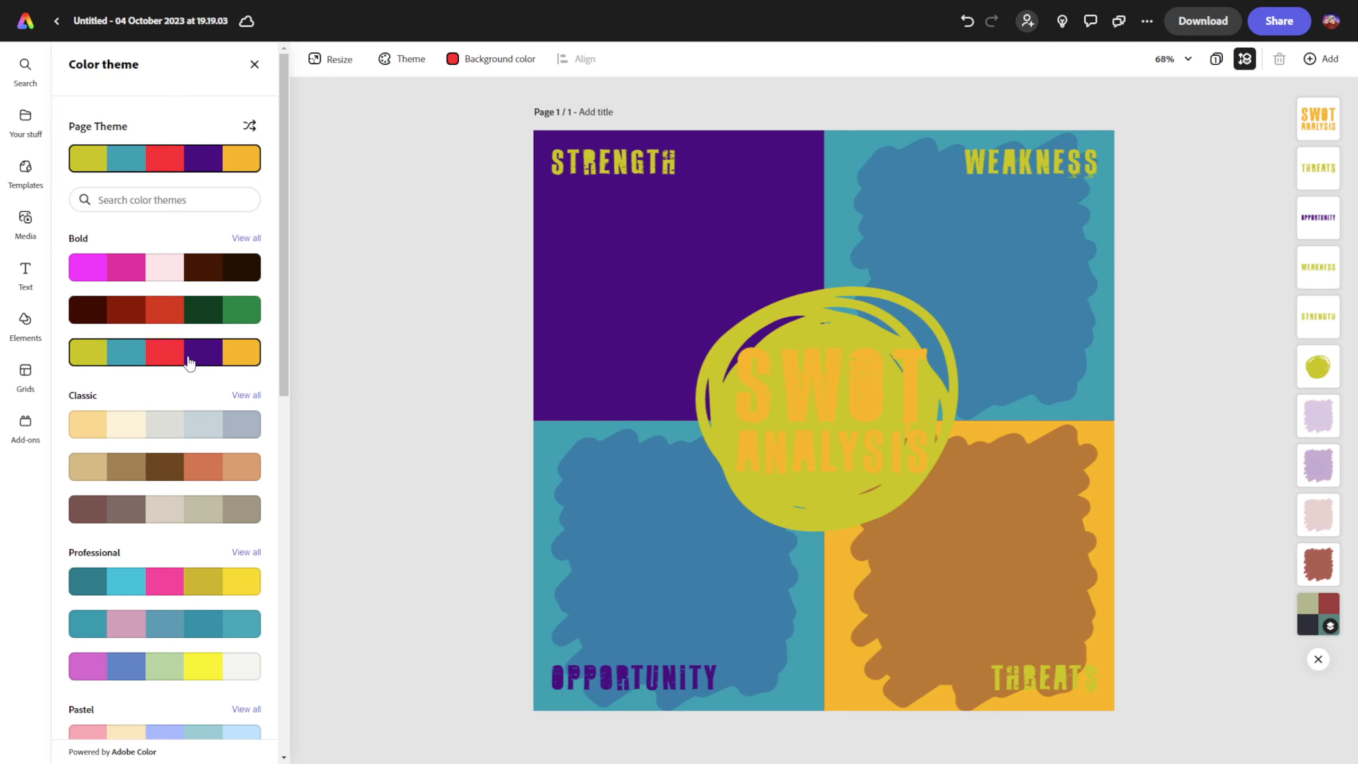
# Fill the central SWOT ANALYSIS title with white.
pyautogui.click(871, 401)
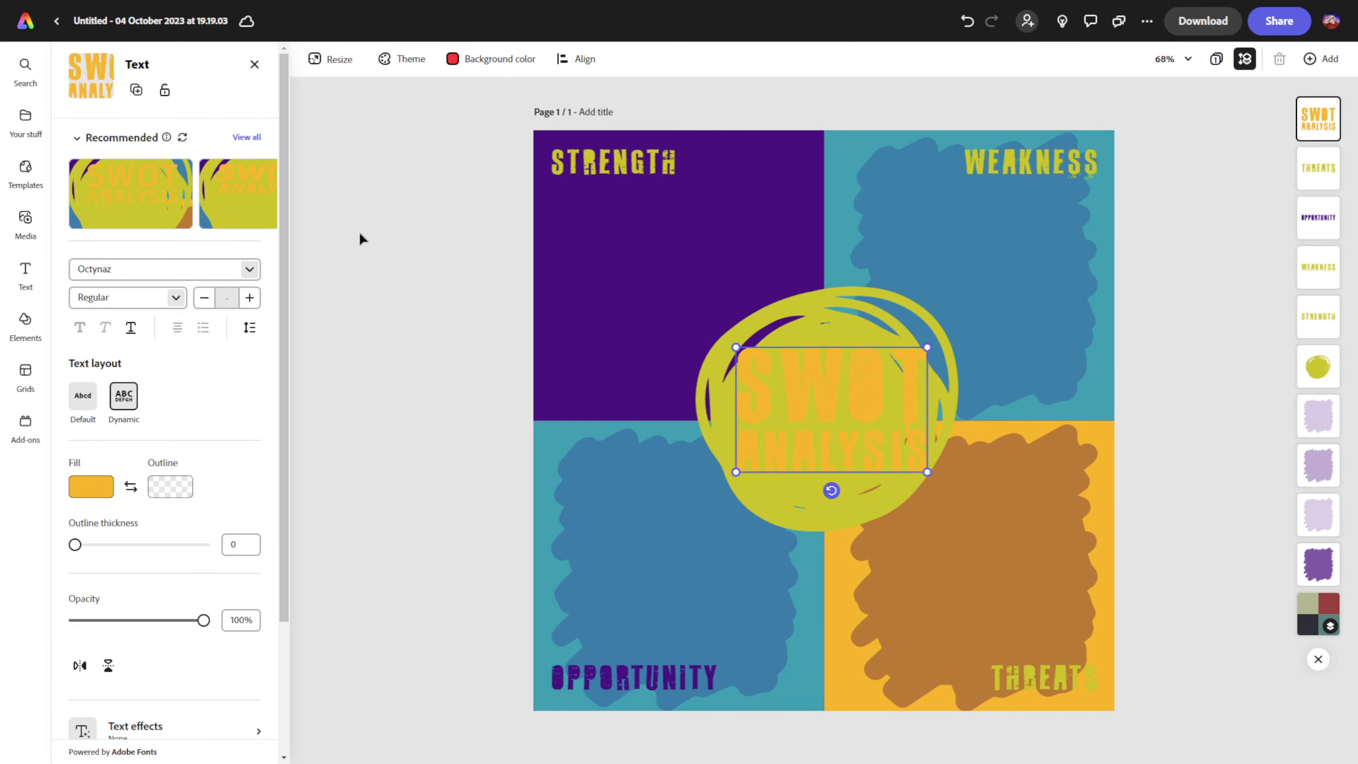
pyautogui.click(88, 489)
pyautogui.click(192, 424)
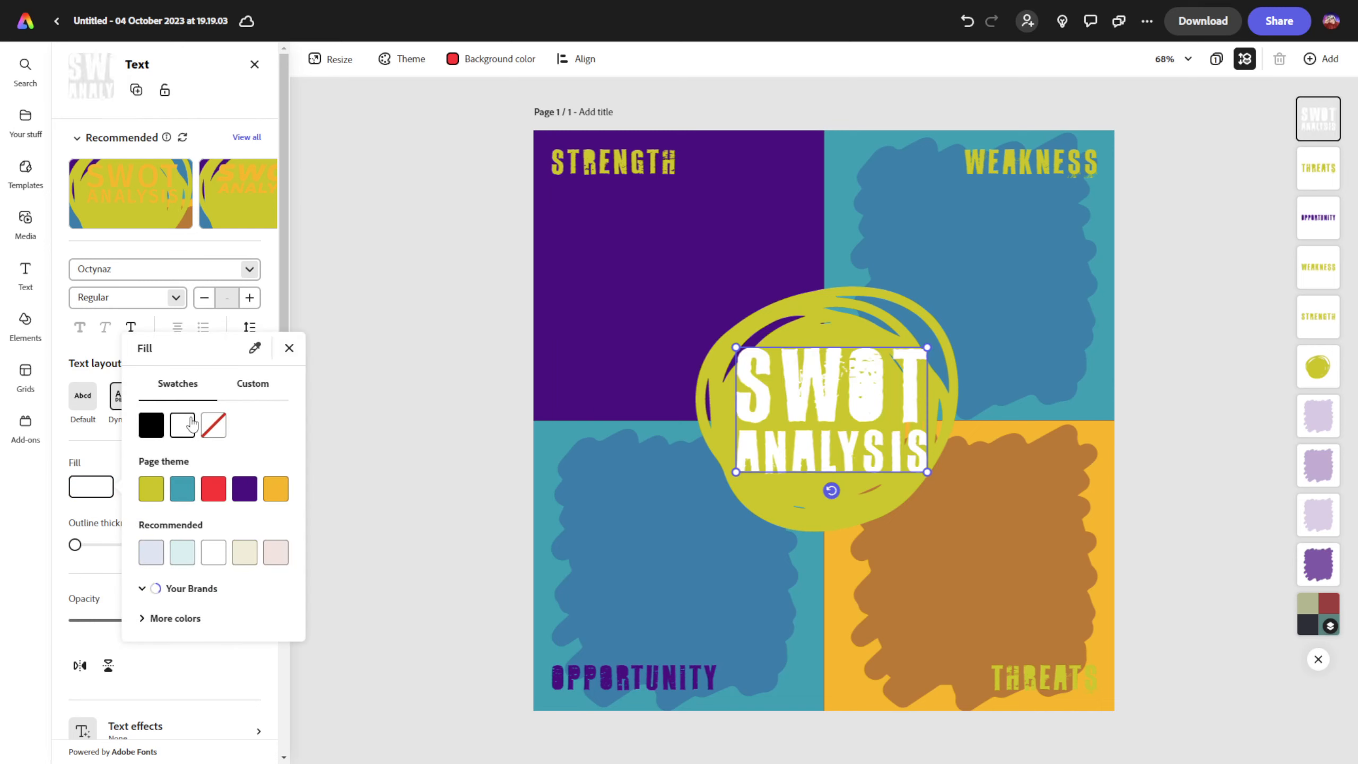
pyautogui.click(827, 241)
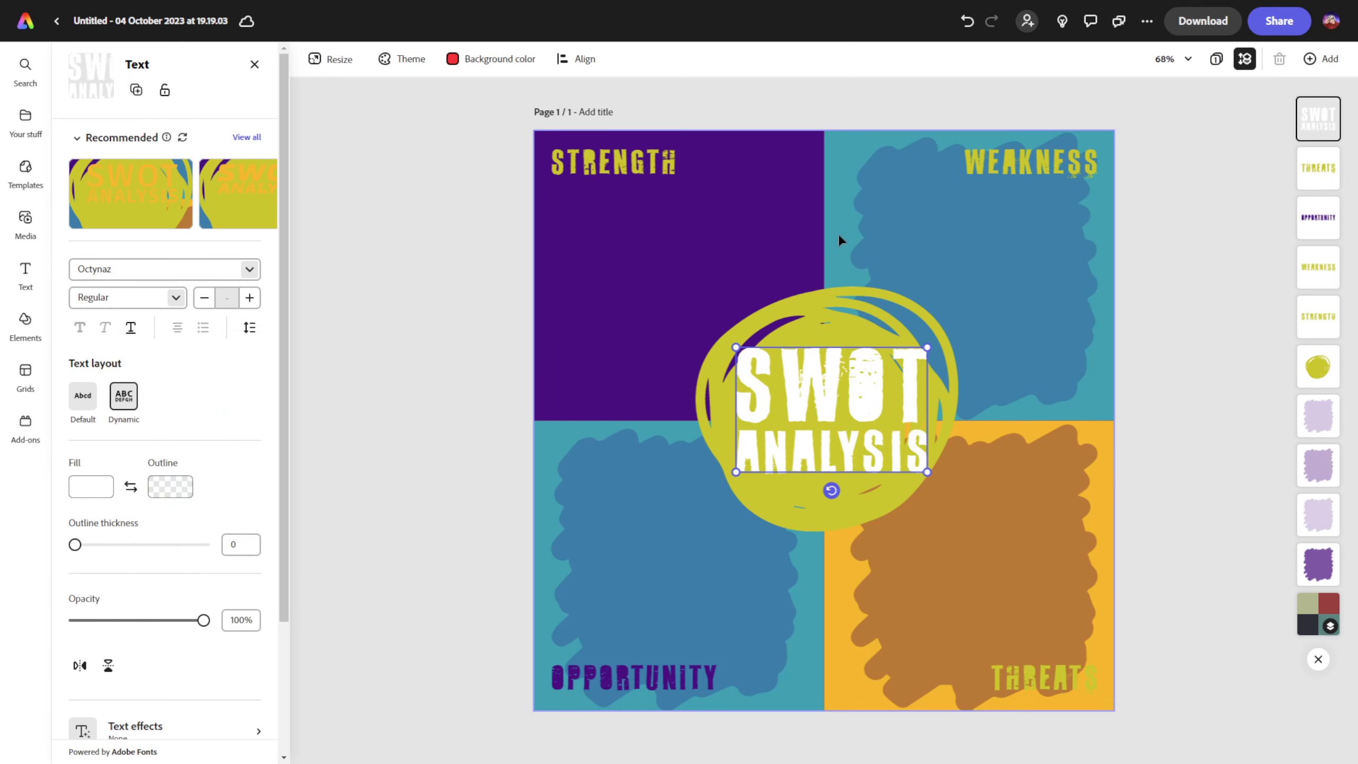
pyautogui.click(1051, 691)
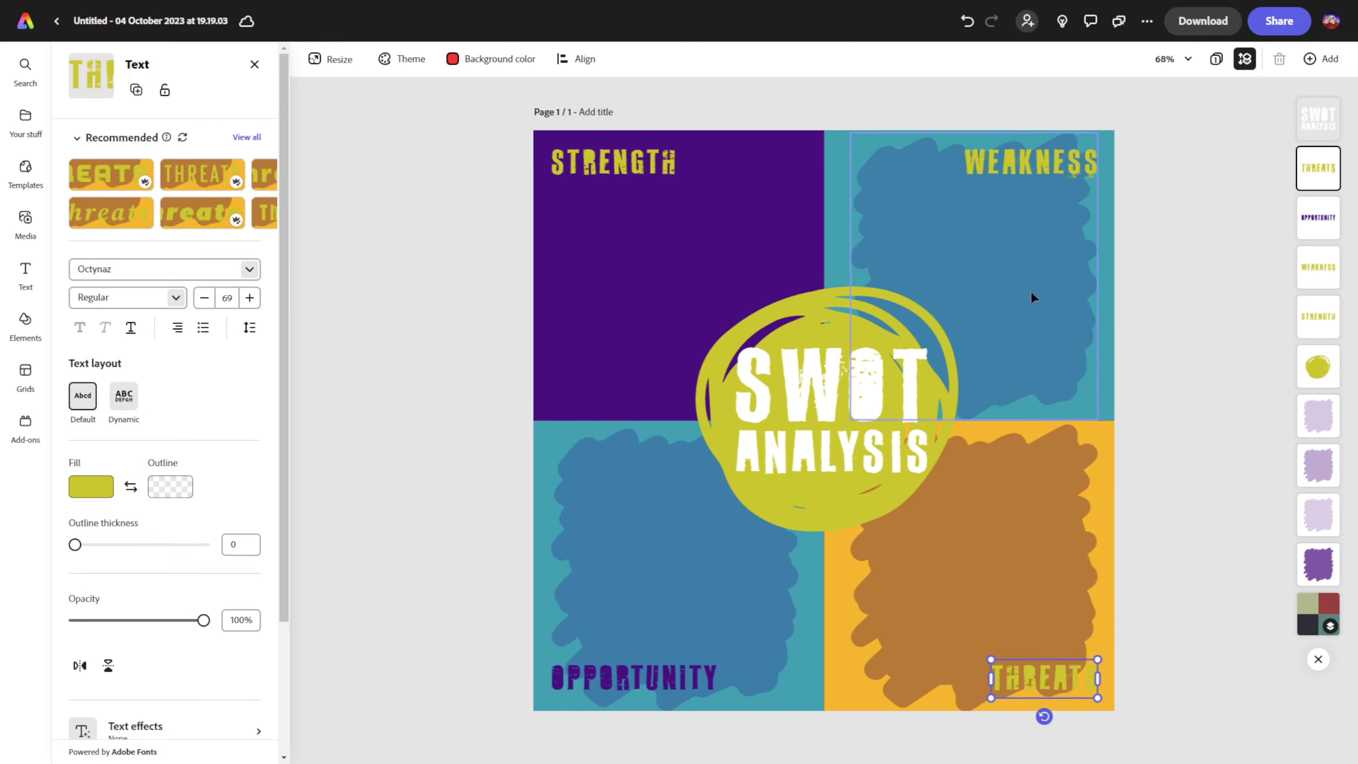
pyautogui.click(618, 249)
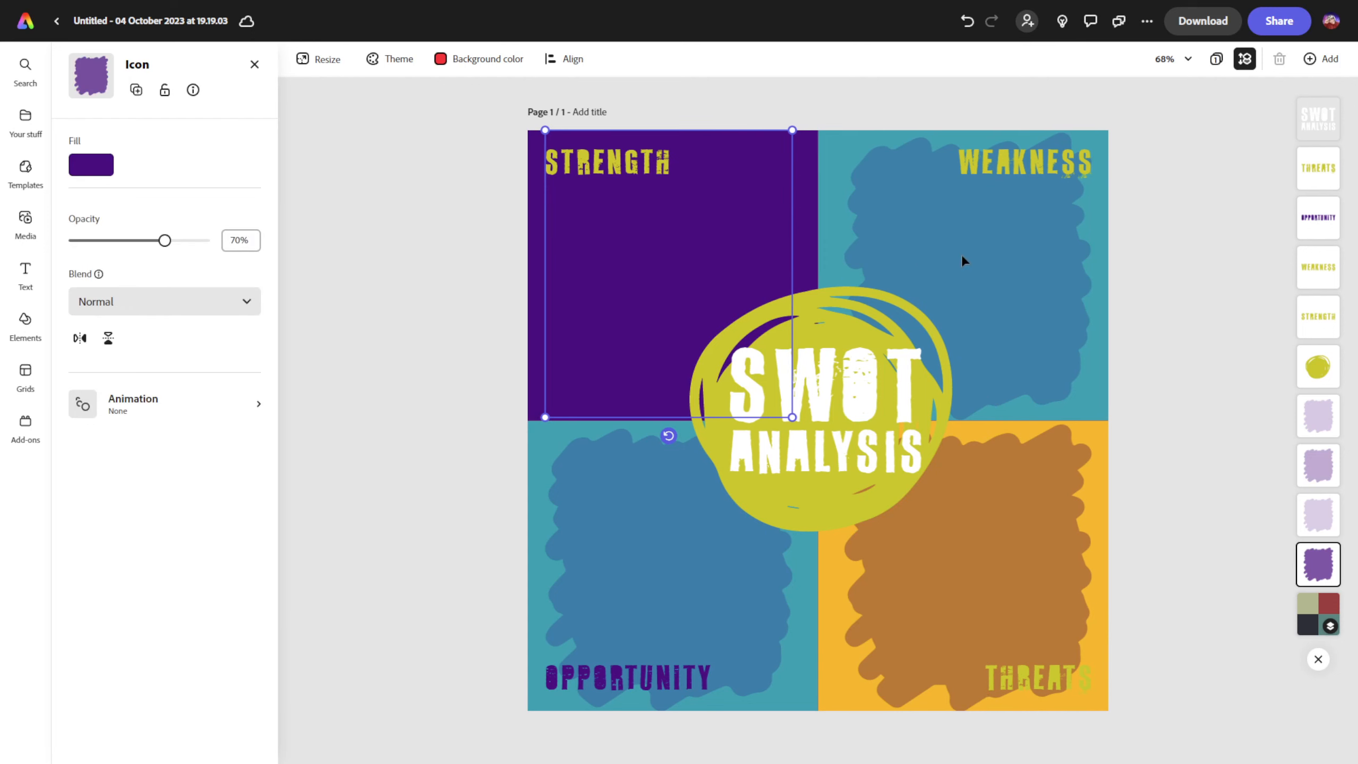
pyautogui.click(1008, 233)
pyautogui.click(981, 537)
pyautogui.click(667, 570)
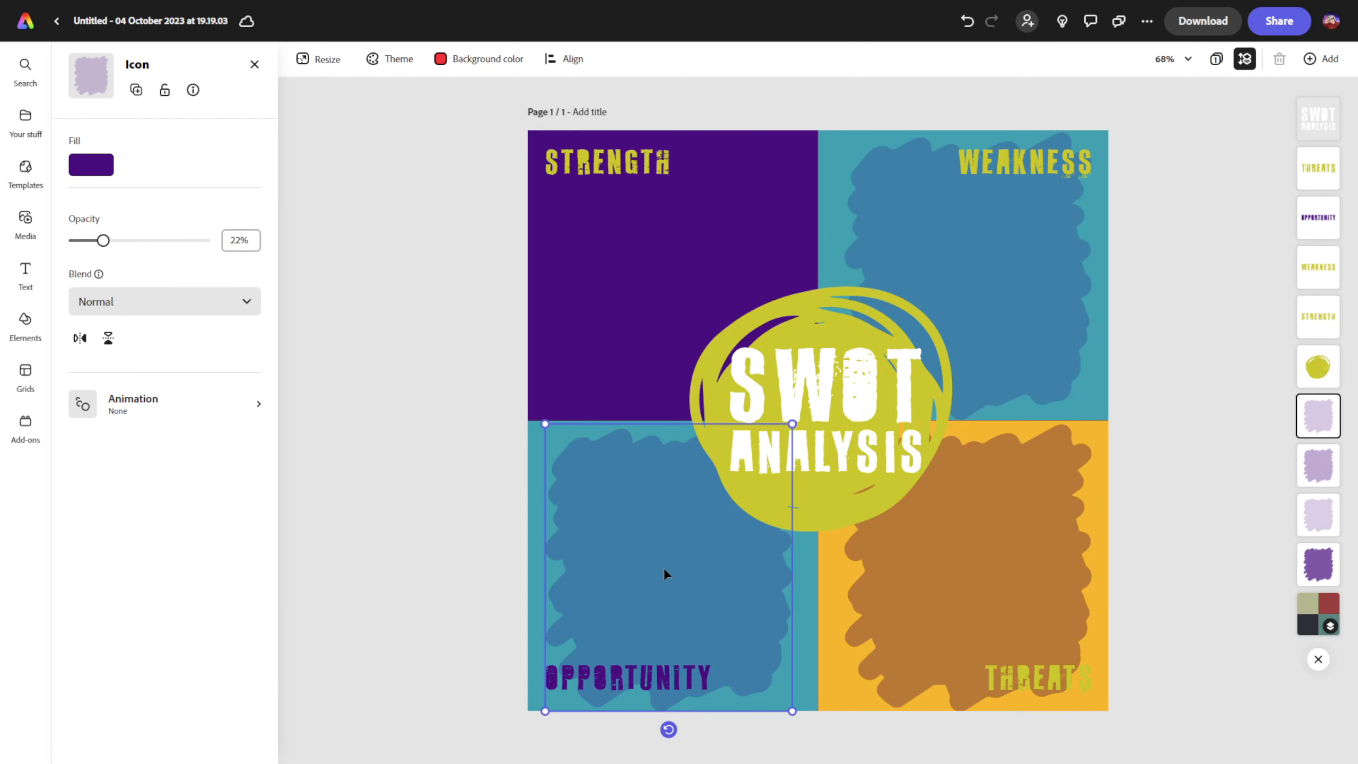
pyautogui.click(682, 246)
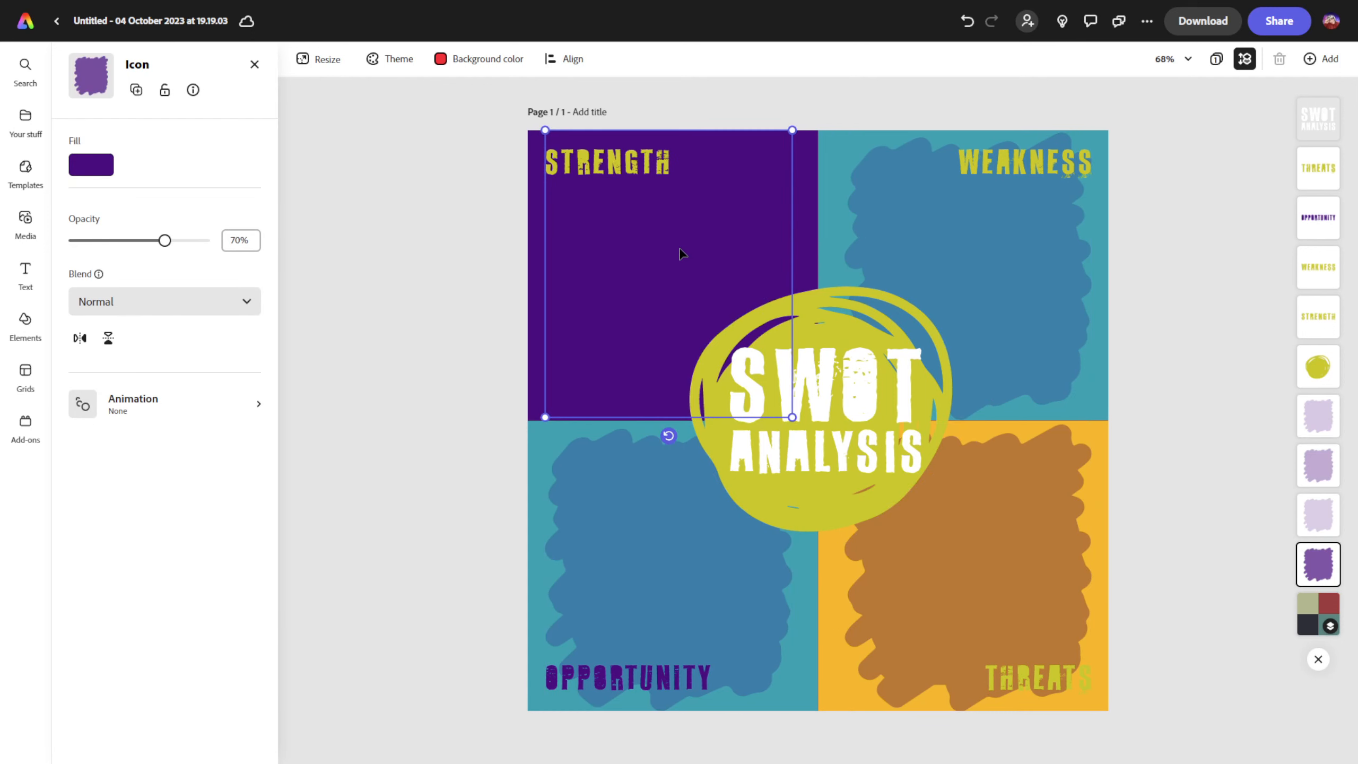
# Add a new text box, reduce its font size to 71 and place it below the STRENGTH heading.
pyautogui.click(25, 272)
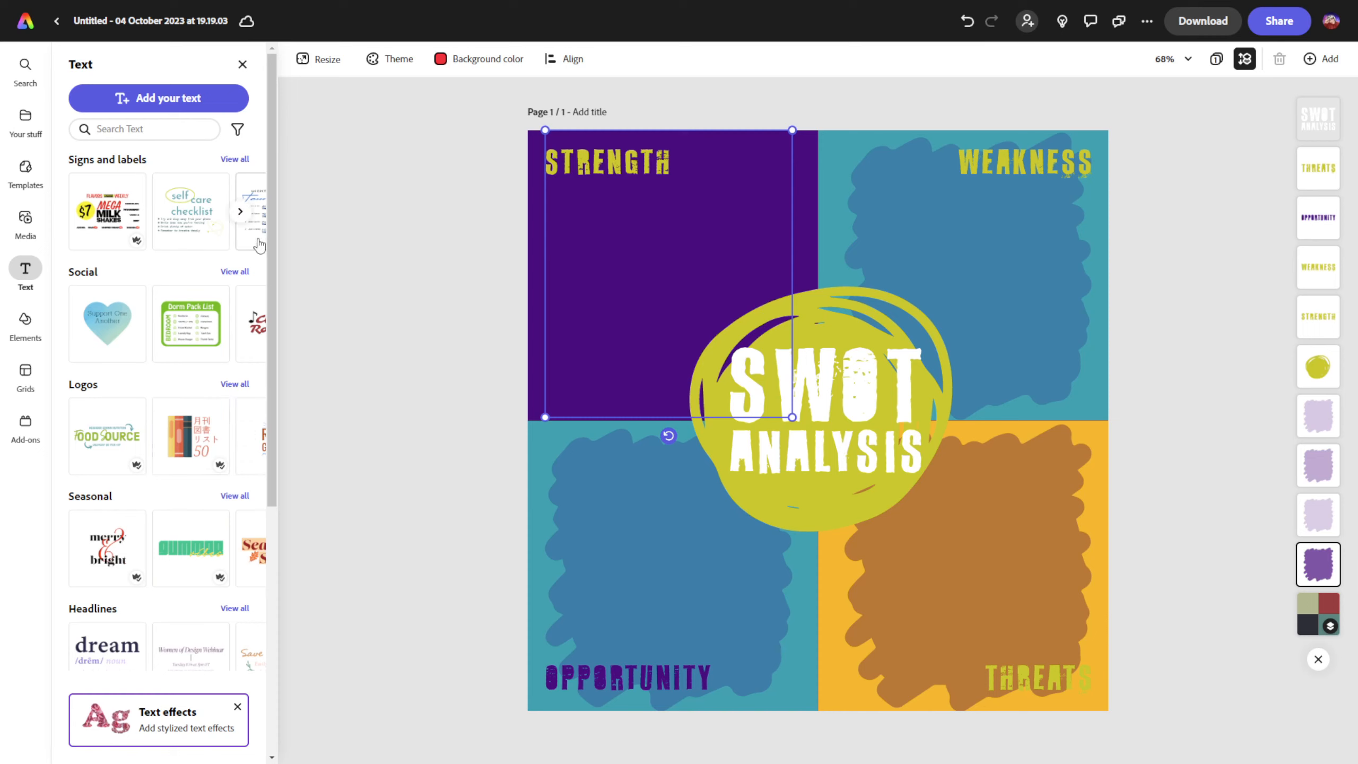
pyautogui.click(170, 102)
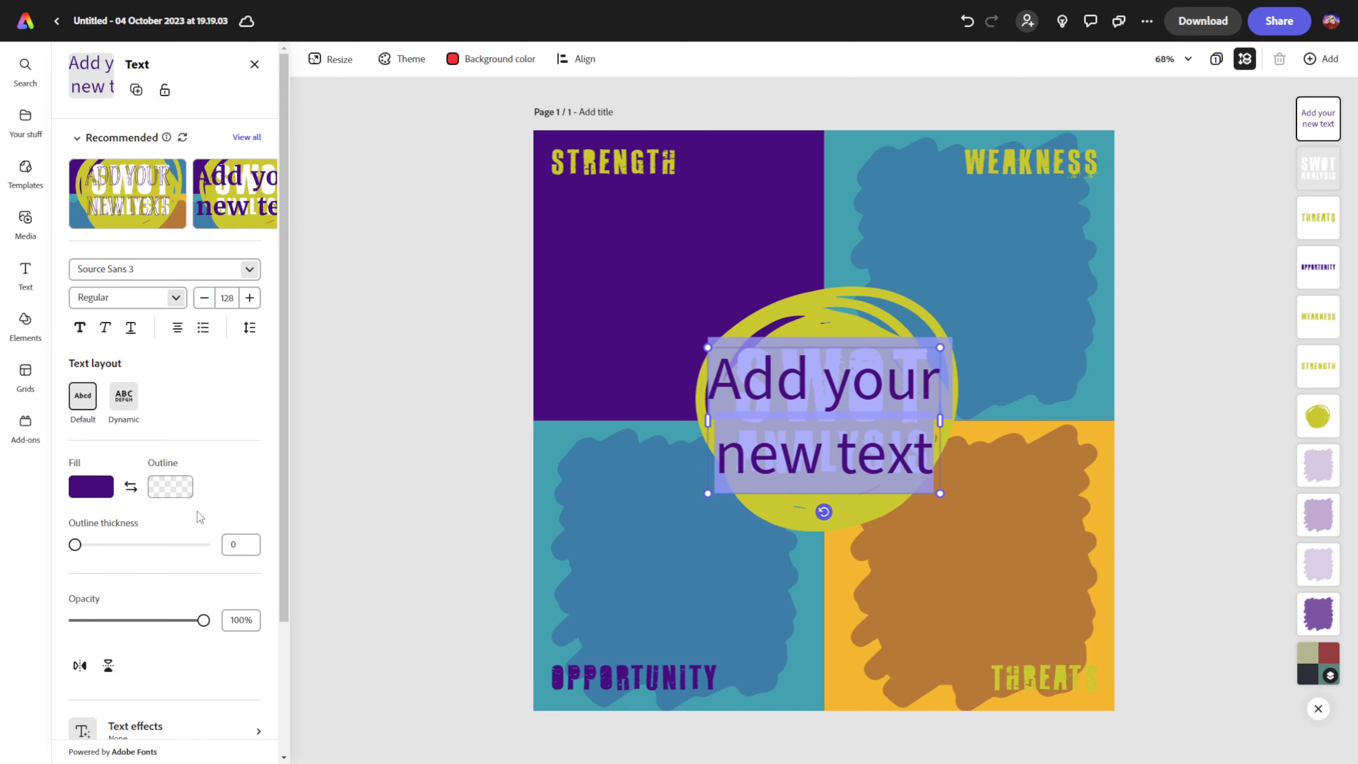
pyautogui.click(205, 299)
pyautogui.click(205, 299)
pyautogui.click(205, 298)
pyautogui.click(205, 298)
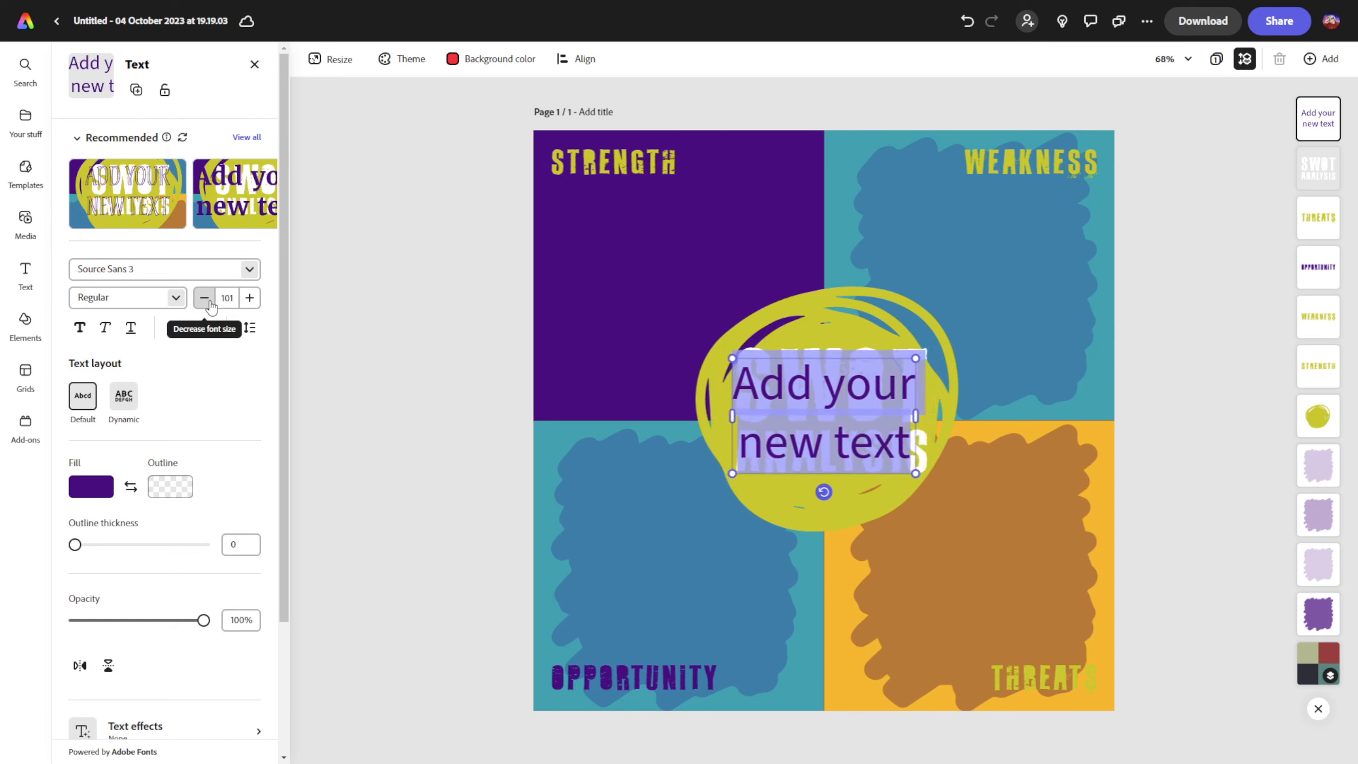
pyautogui.click(204, 298)
pyautogui.click(205, 298)
pyautogui.click(215, 303)
pyautogui.click(215, 303)
pyautogui.click(216, 303)
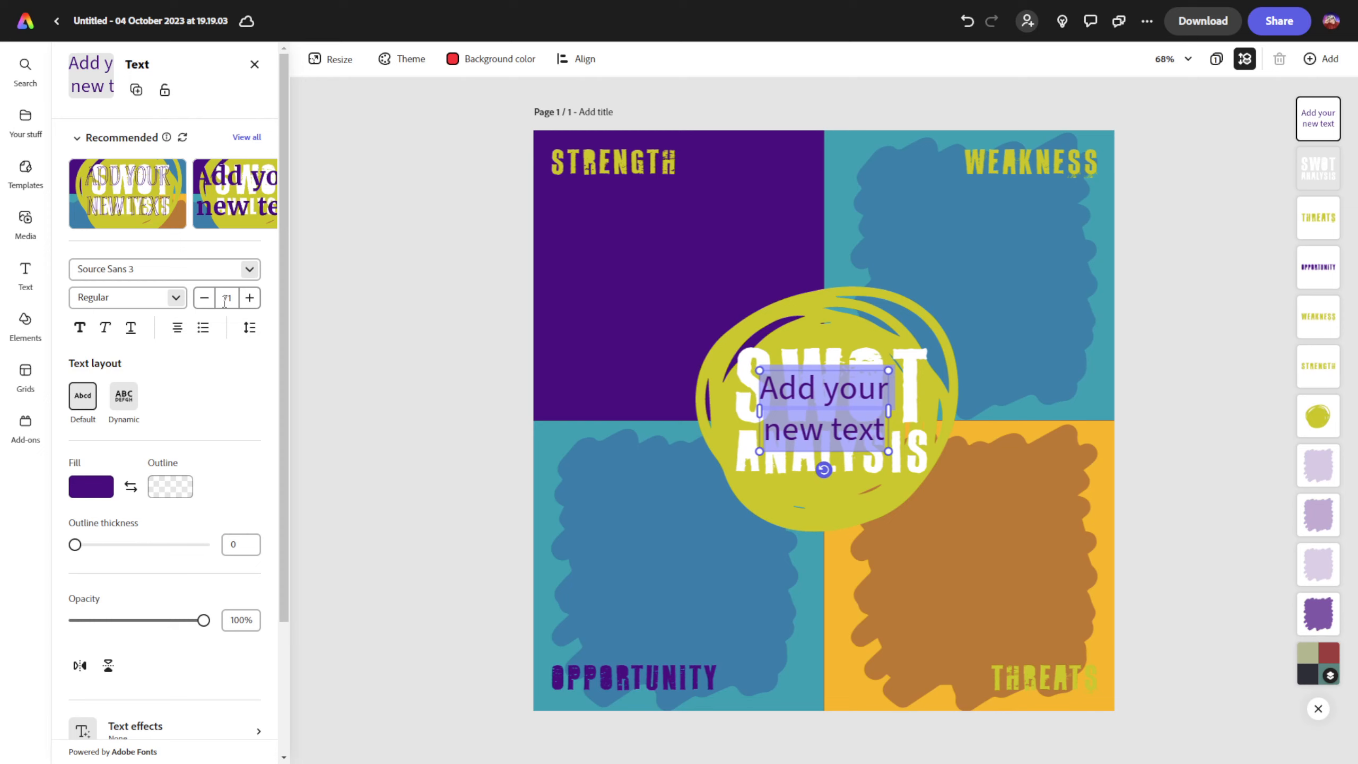
pyautogui.moveTo(825, 376); pyautogui.dragTo(623, 196)
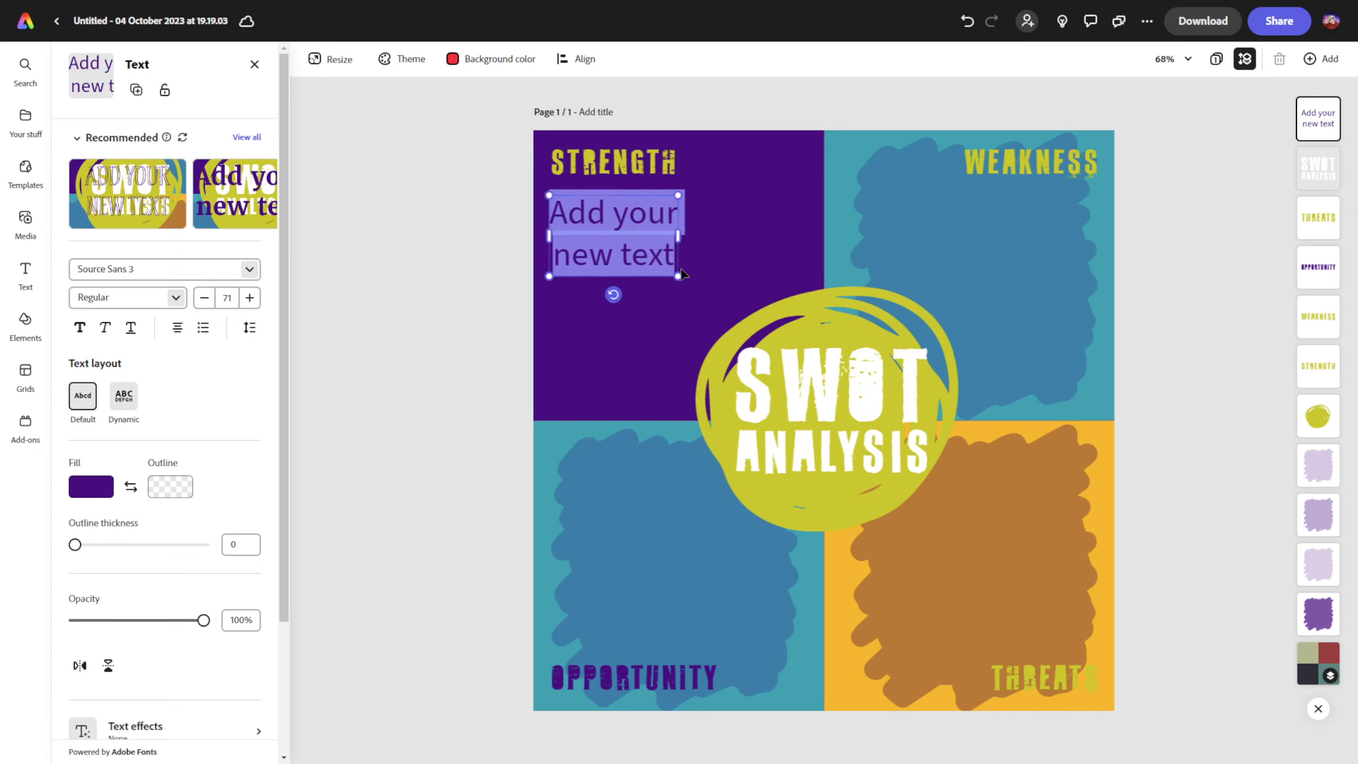
# Enlarge the new text box to font size 157 and fill its text with white.
pyautogui.moveTo(679, 276); pyautogui.dragTo(833, 374)
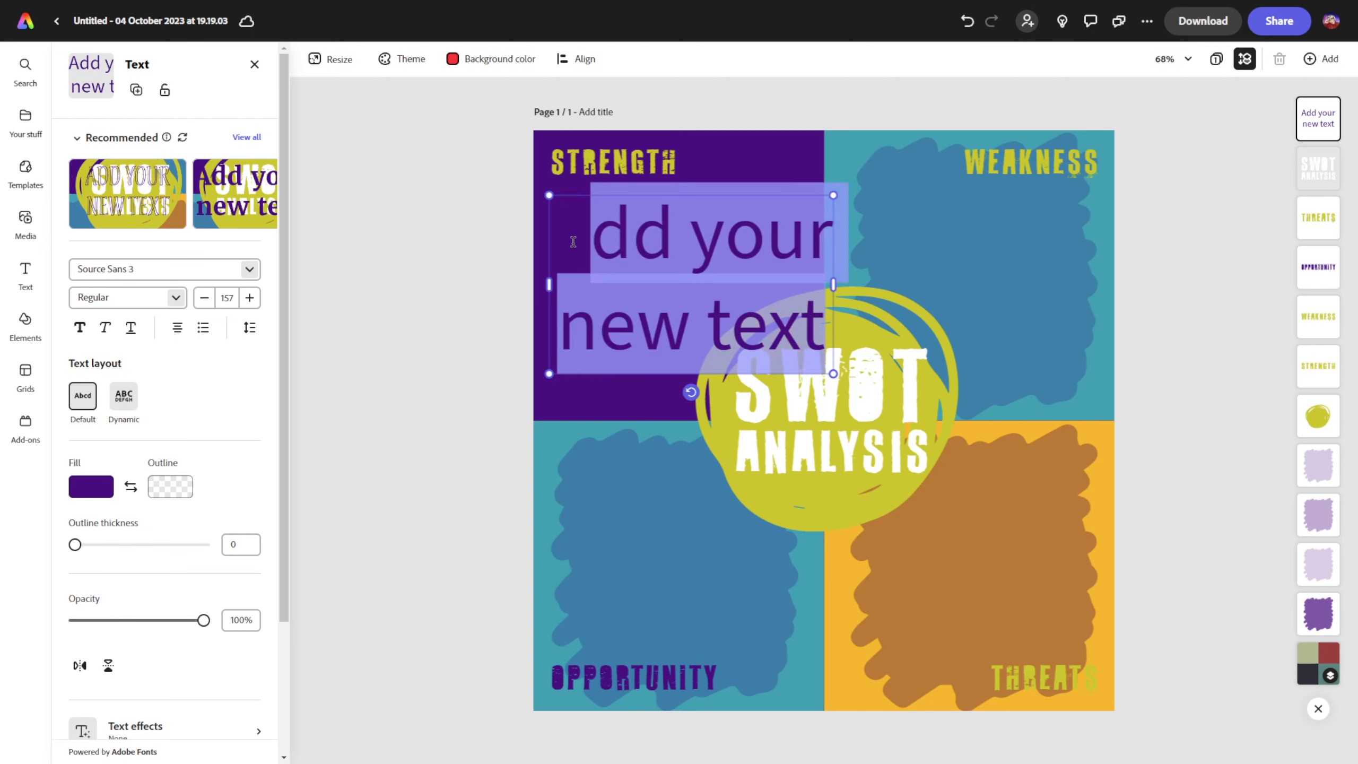
pyautogui.click(92, 488)
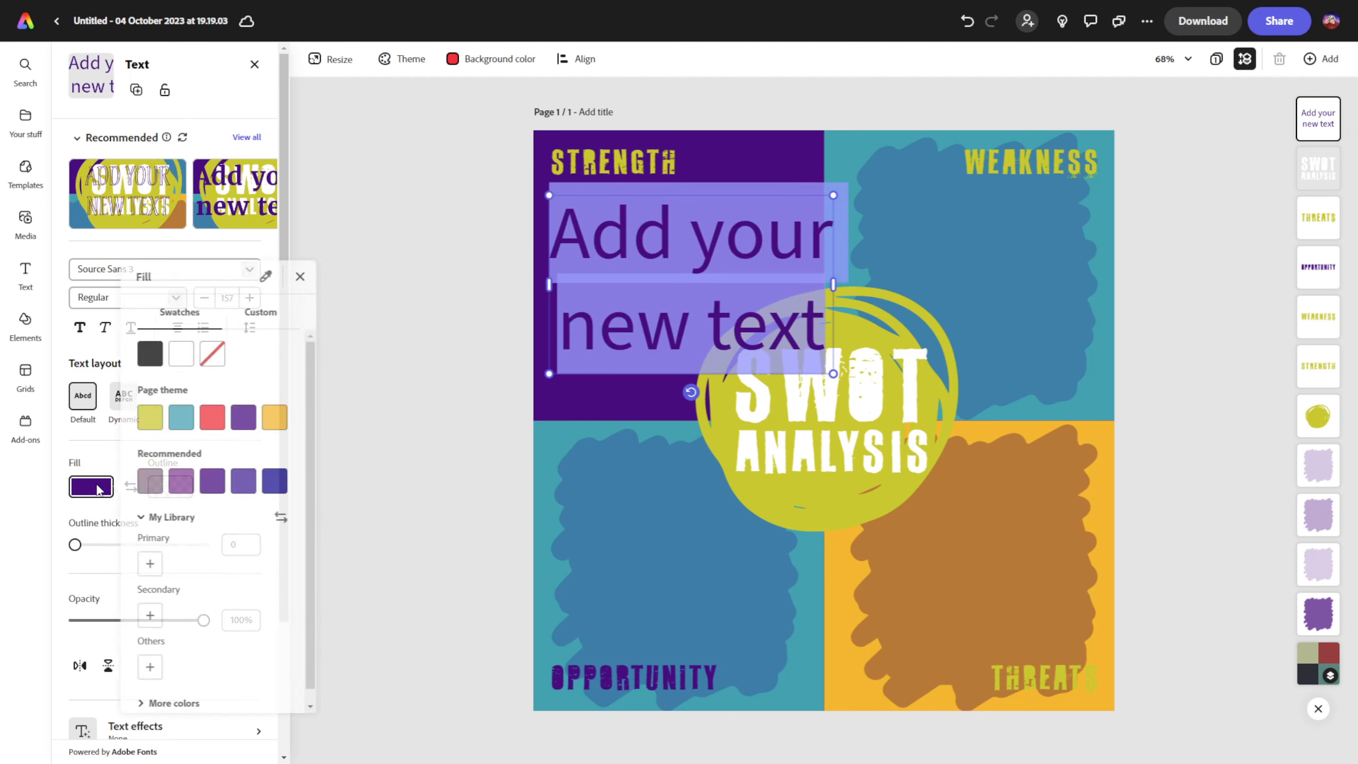
pyautogui.click(182, 354)
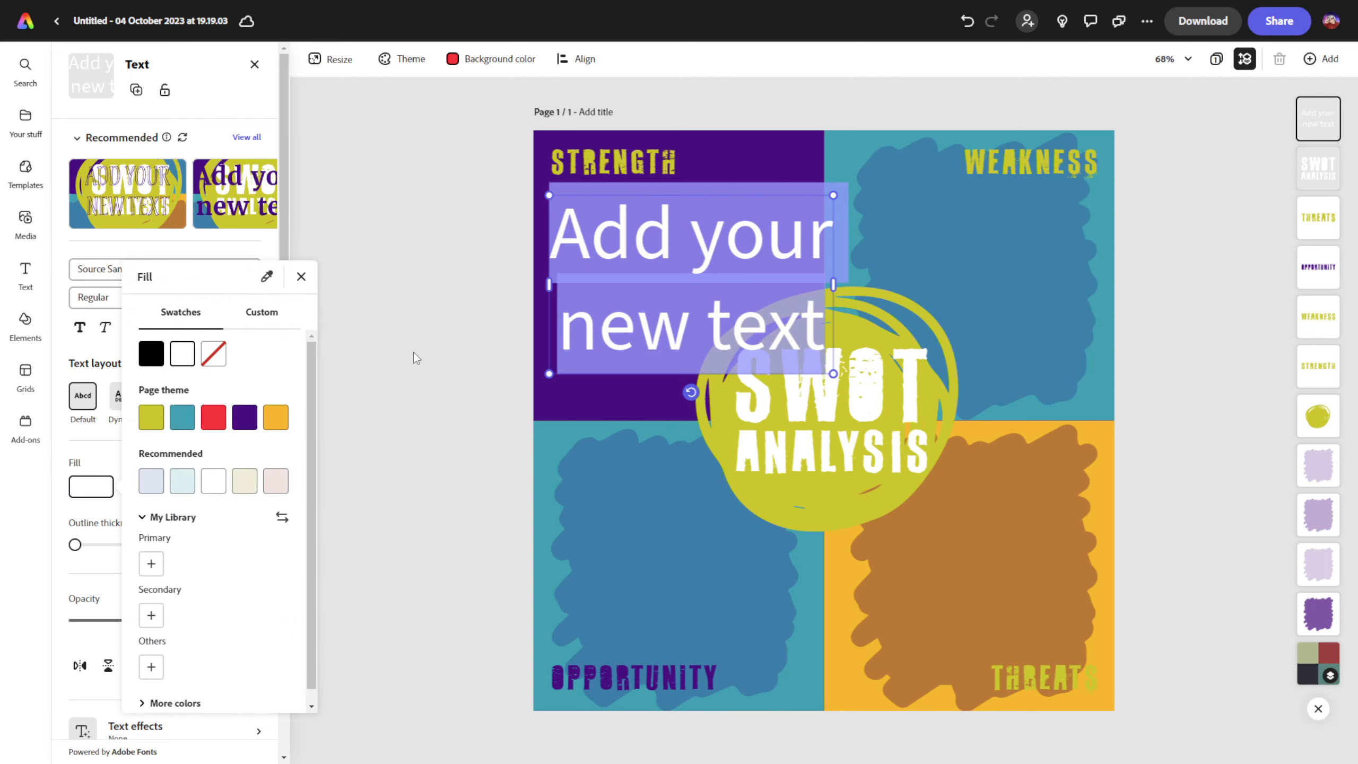
pyautogui.click(301, 275)
# Reduce the font size of the white placeholder text to 100.
pyautogui.click(204, 298)
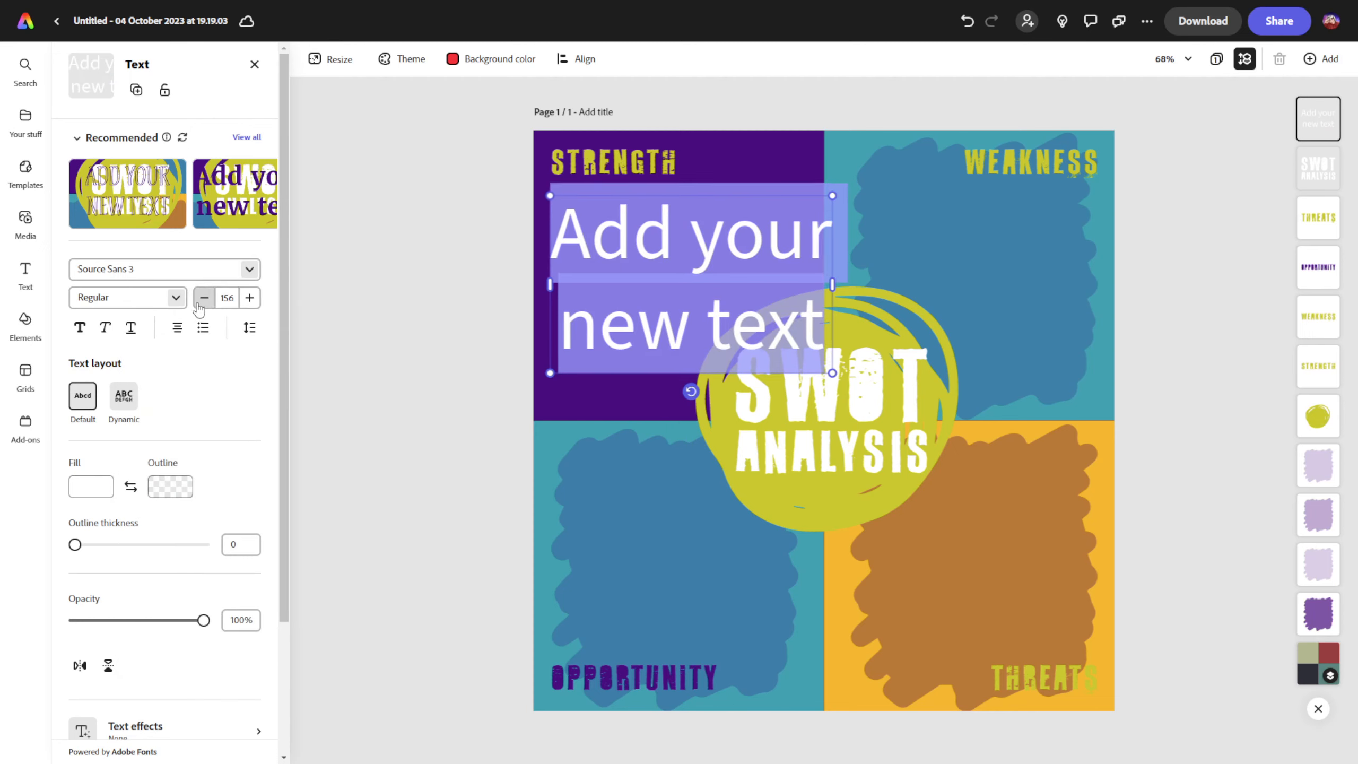
pyautogui.click(203, 297)
pyautogui.click(203, 298)
pyautogui.click(204, 298)
pyautogui.click(198, 304)
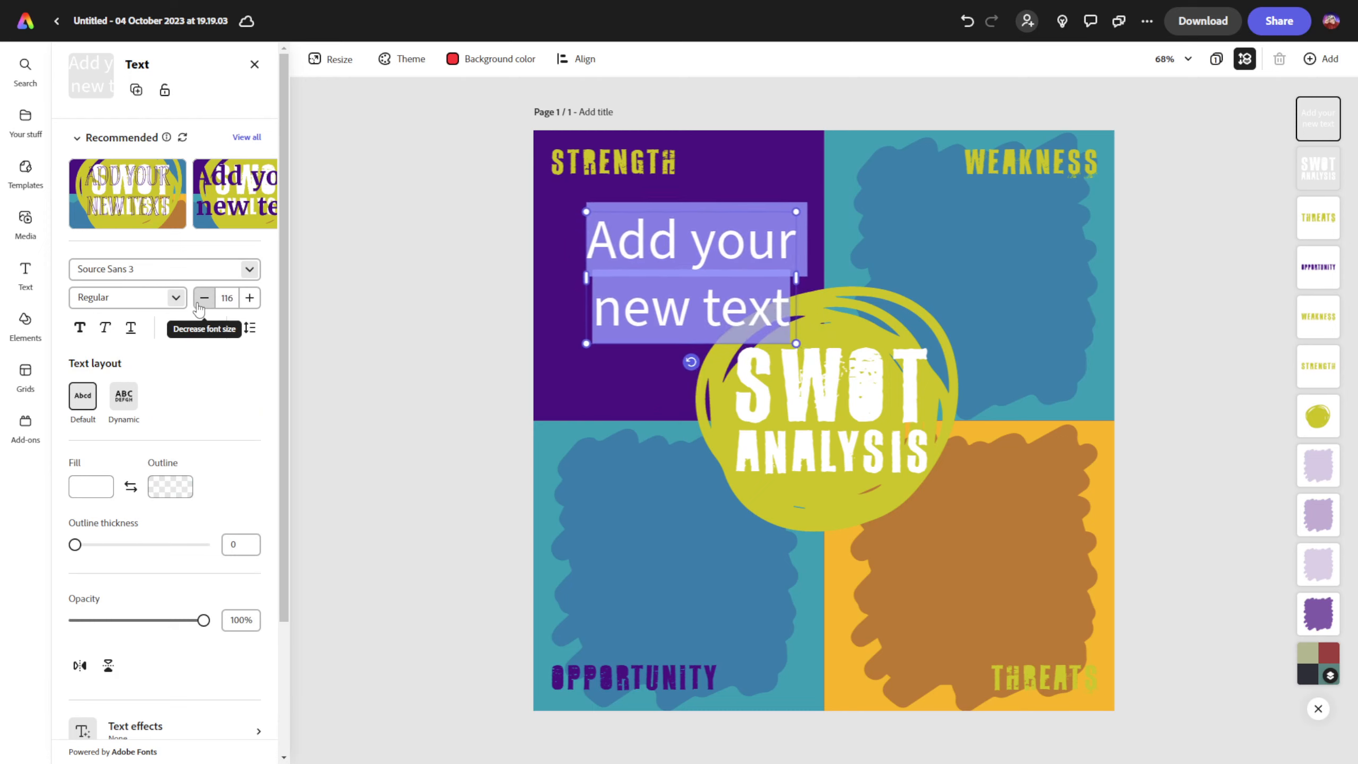
pyautogui.click(198, 304)
pyautogui.click(198, 304)
# Replace the placeholder text in the strength quadrant with "I am good with Adobe Expres".
pyautogui.click(754, 296)
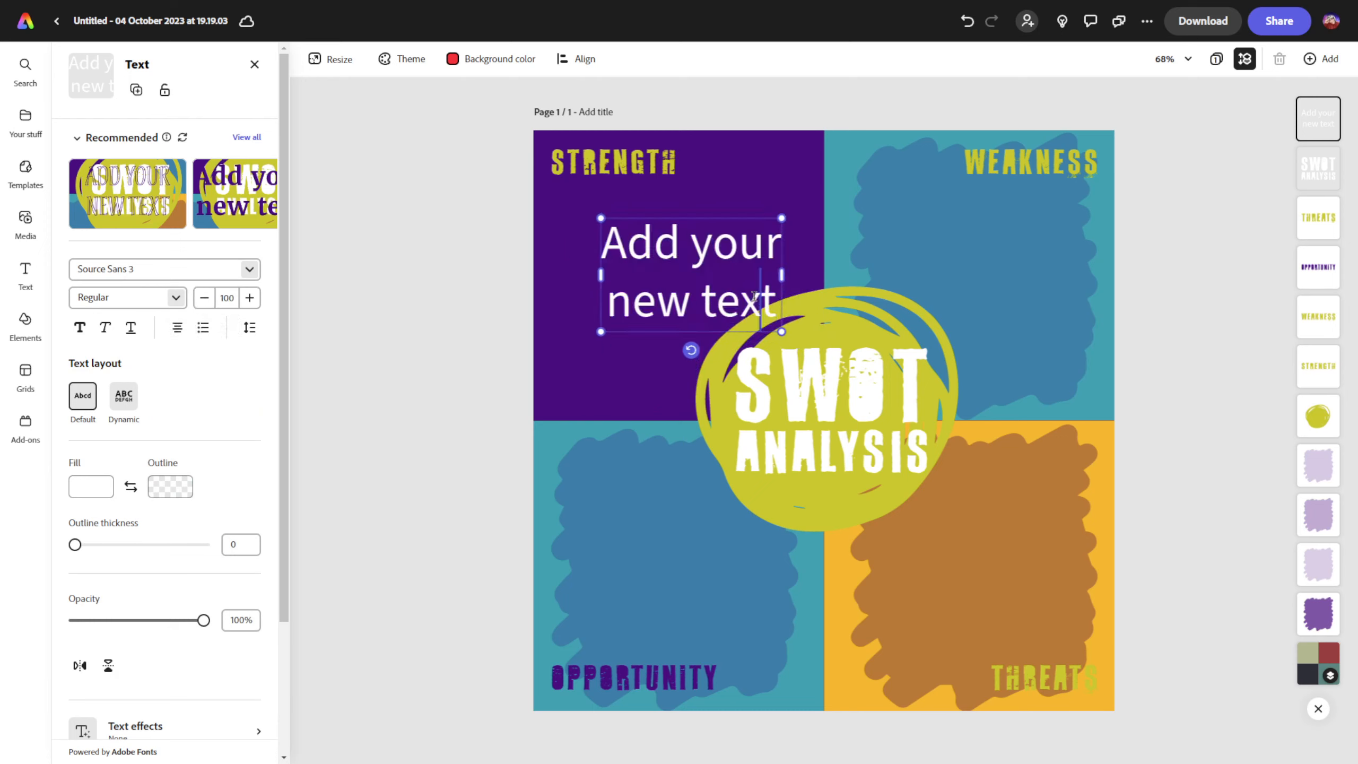
pyautogui.moveTo(773, 303); pyautogui.dragTo(588, 245)
pyautogui.write('I')
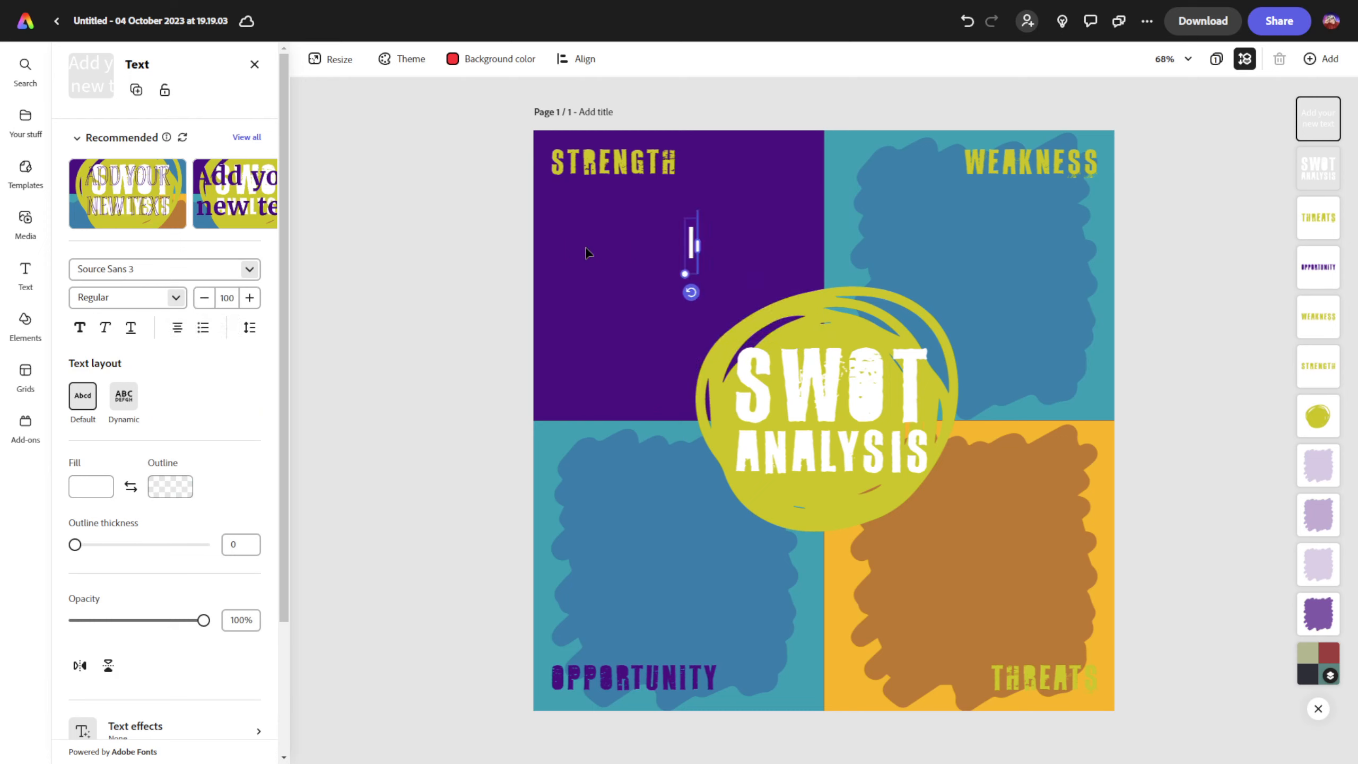
pyautogui.write(' am good w')
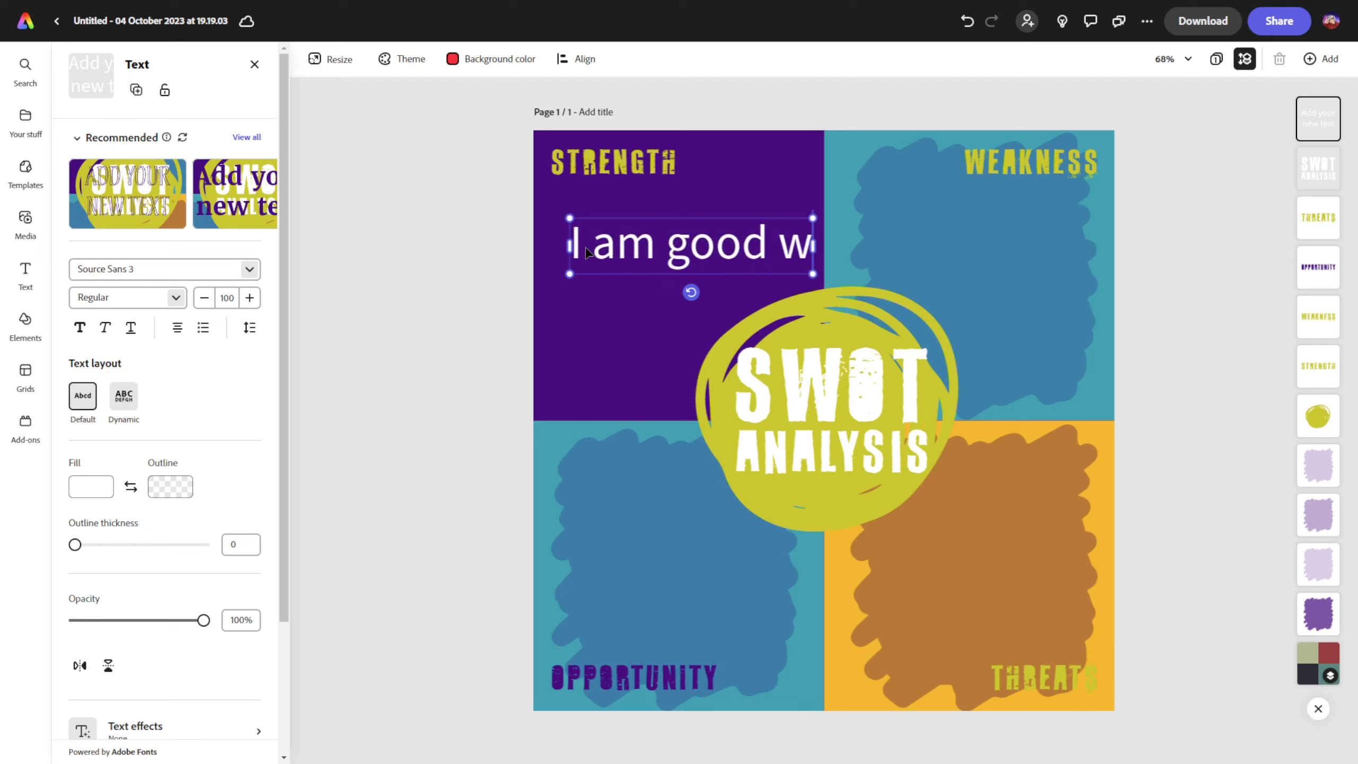
pyautogui.write('ith Adobe Express')
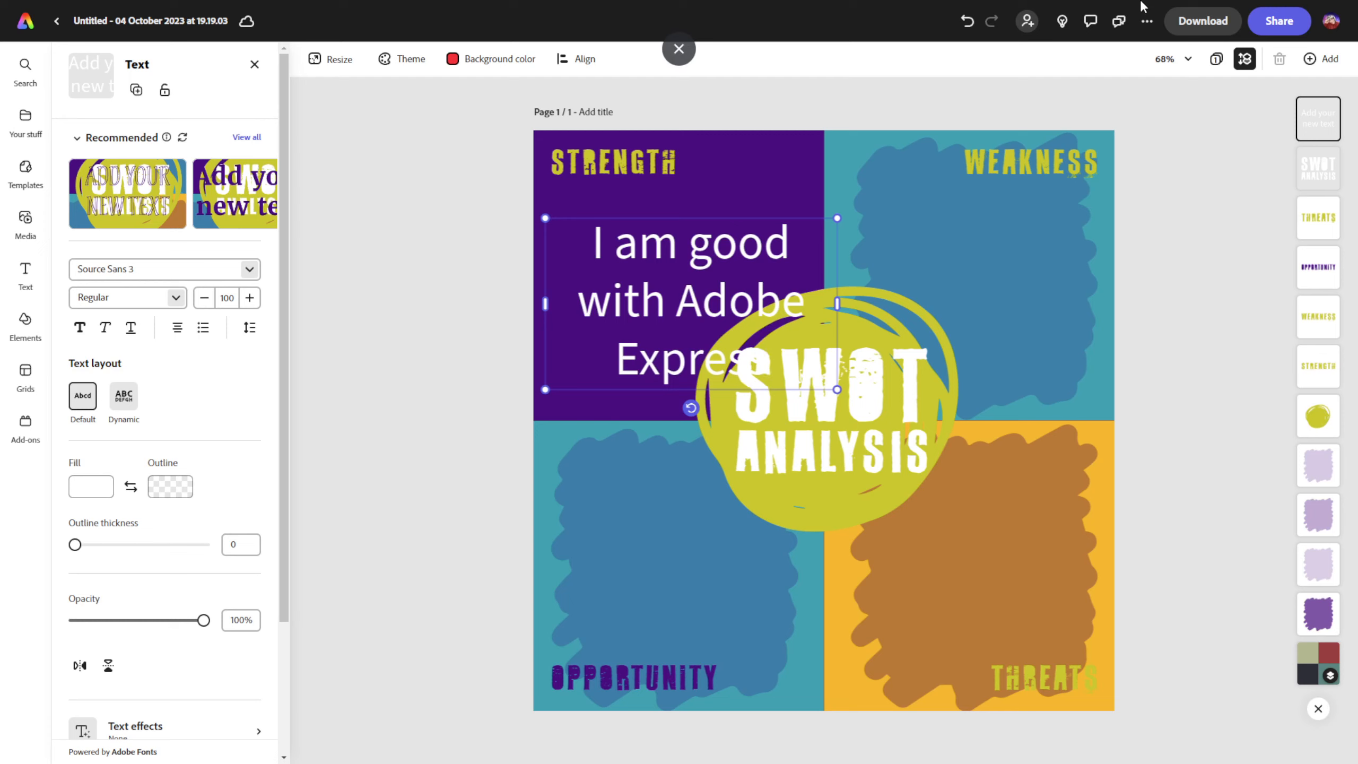
pyautogui.press('BackSpace')
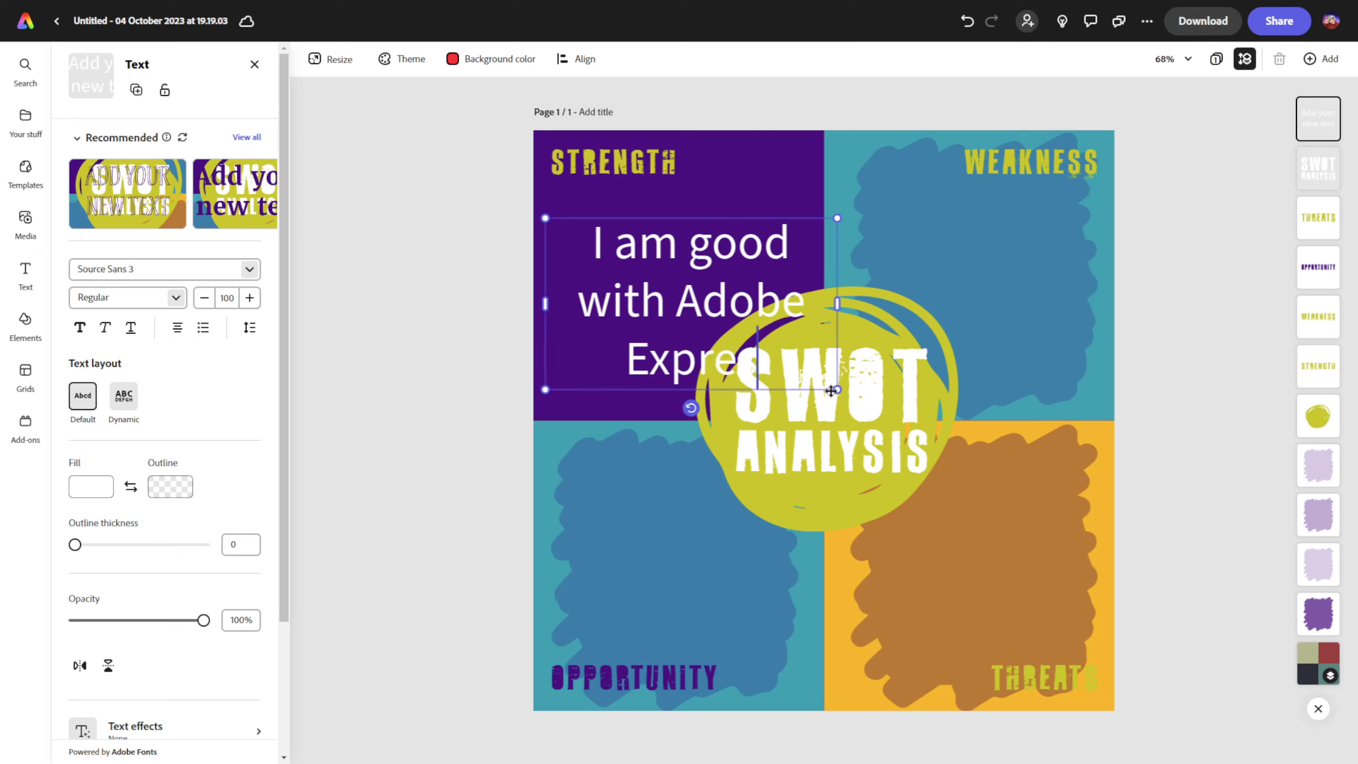
# Scale the strength text down to font size 44 and place it below the STRENGTH heading, rotated about 45° counter-clockwise.
pyautogui.moveTo(837, 390); pyautogui.dragTo(722, 212)
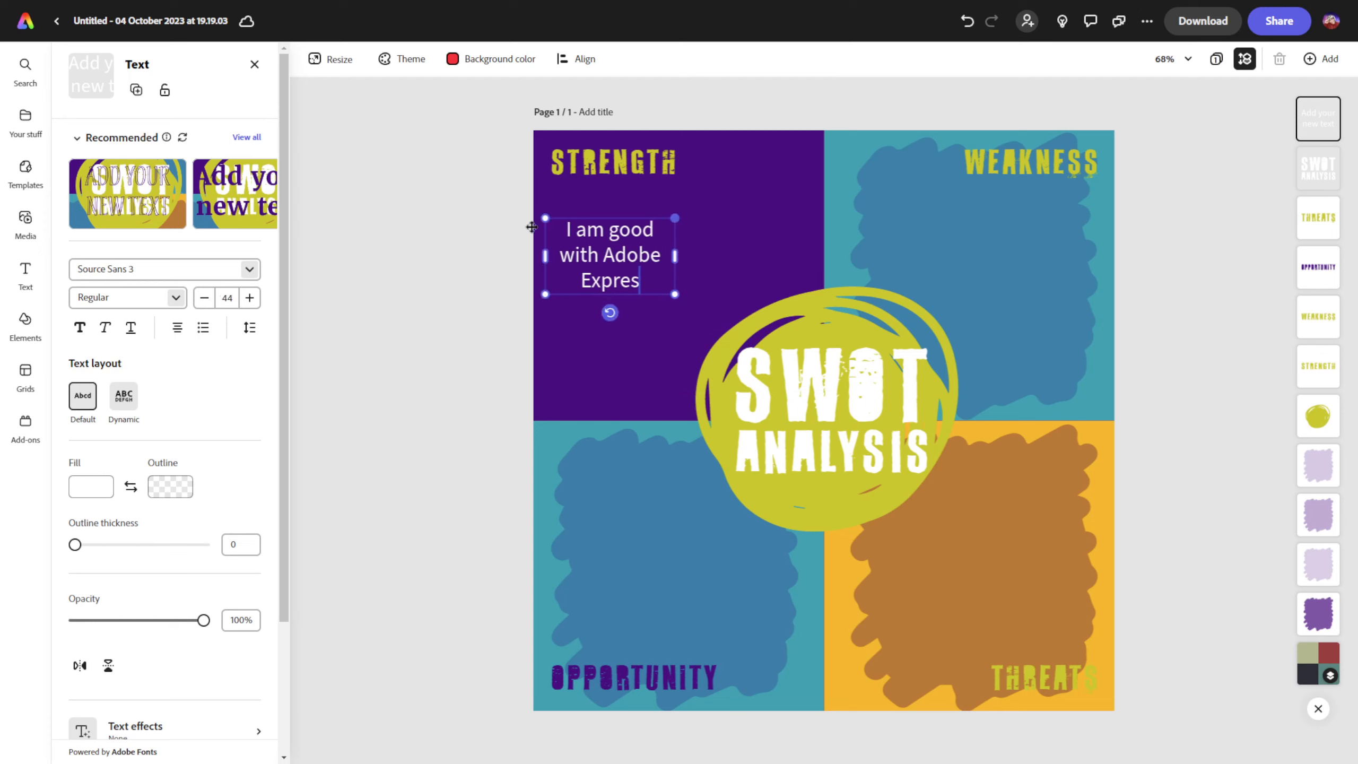
pyautogui.moveTo(585, 218); pyautogui.dragTo(591, 247)
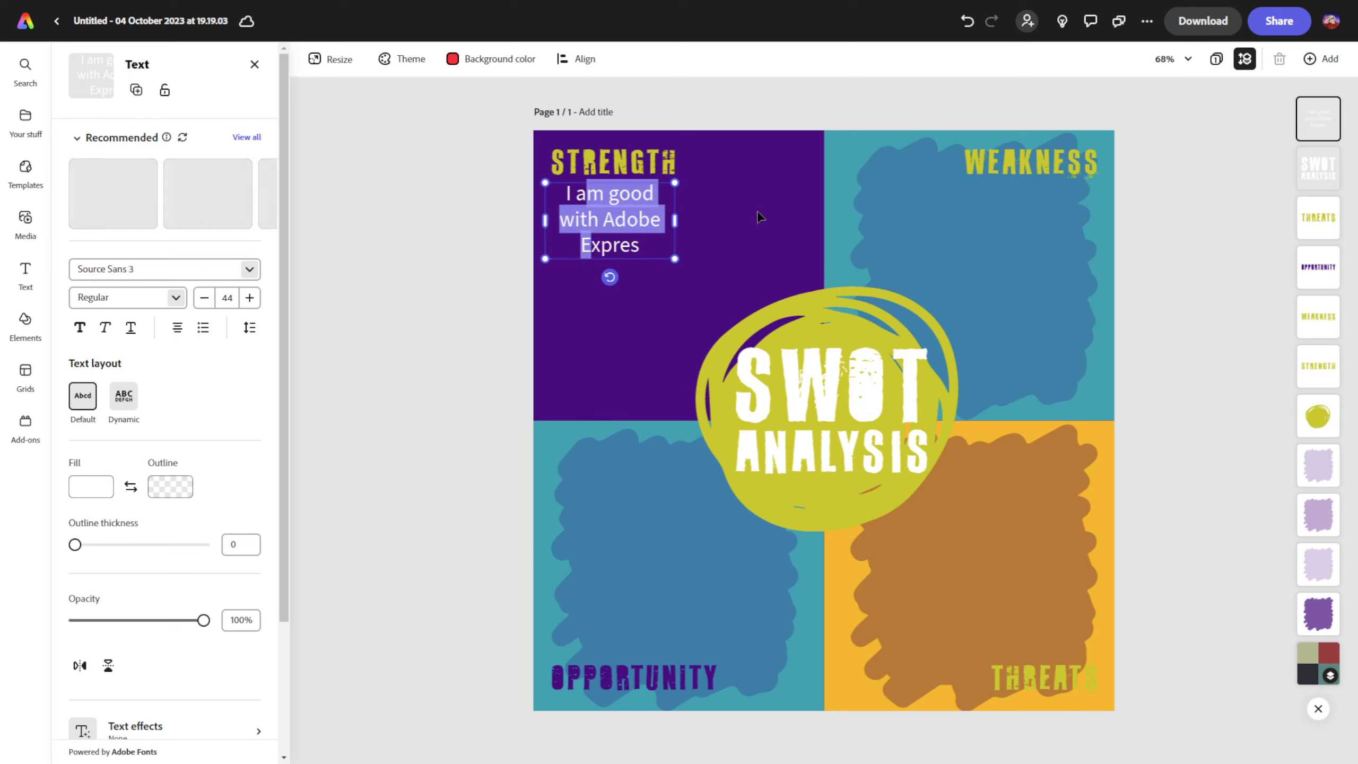
pyautogui.click(636, 198)
pyautogui.moveTo(651, 187); pyautogui.dragTo(658, 213)
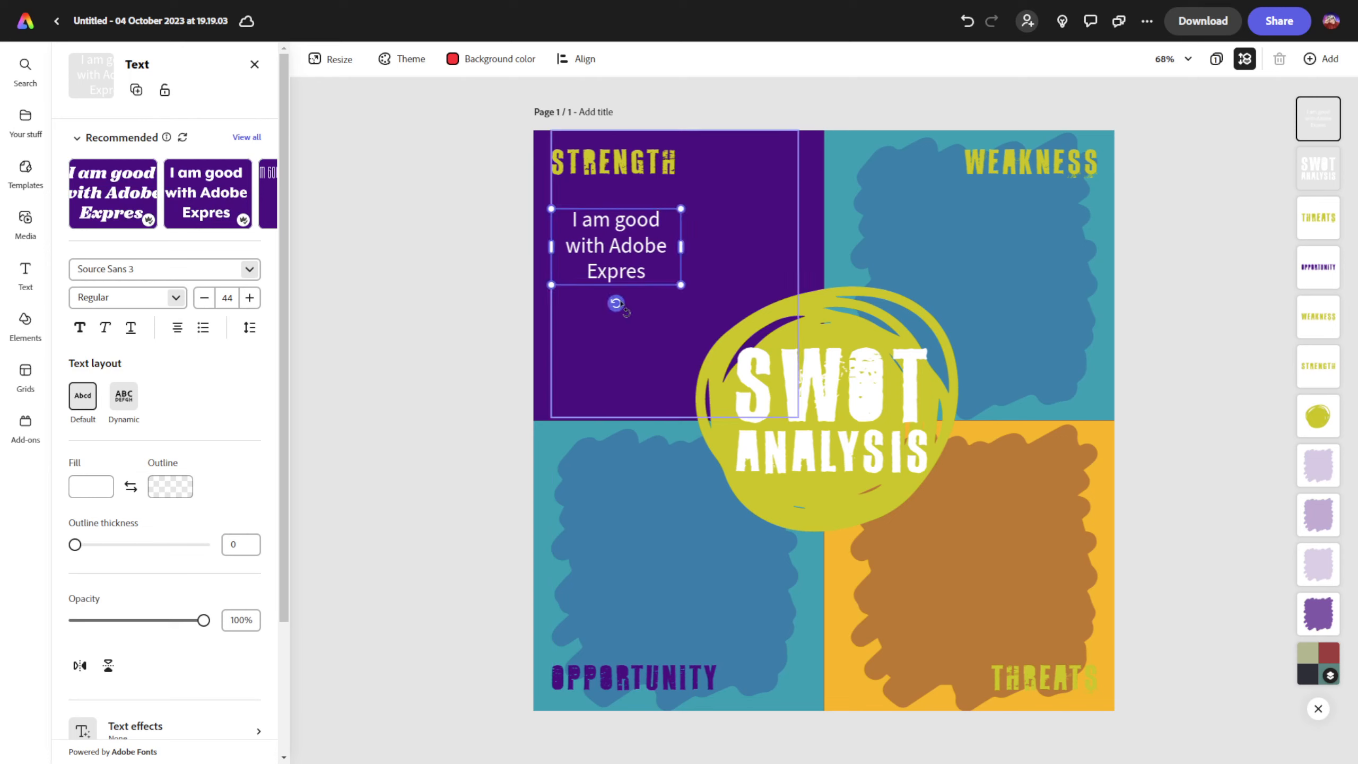
pyautogui.moveTo(615, 304); pyautogui.dragTo(673, 281)
pyautogui.moveTo(623, 236); pyautogui.dragTo(596, 221)
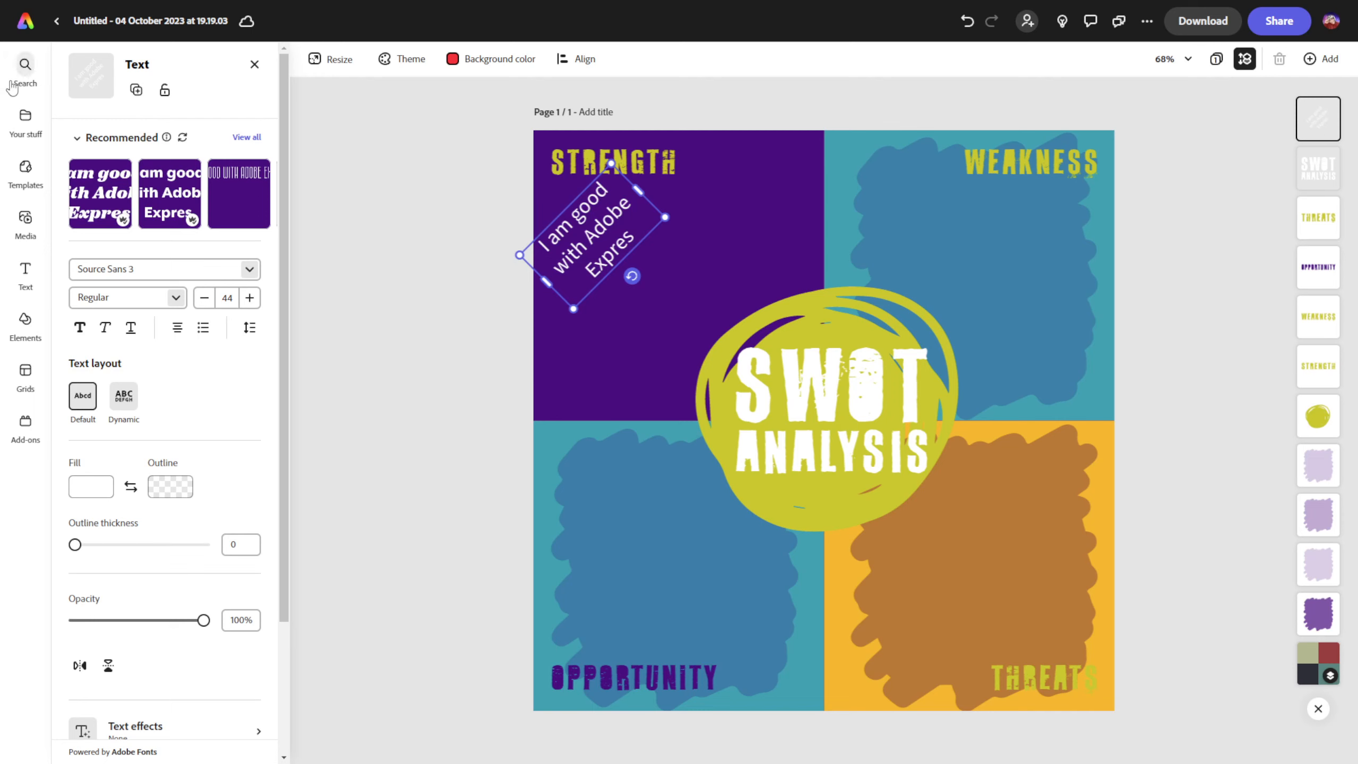
# Add another text box scaled down to font size 59 in the strength quadrant, beside the rotated strength text.
pyautogui.click(255, 64)
pyautogui.click(184, 112)
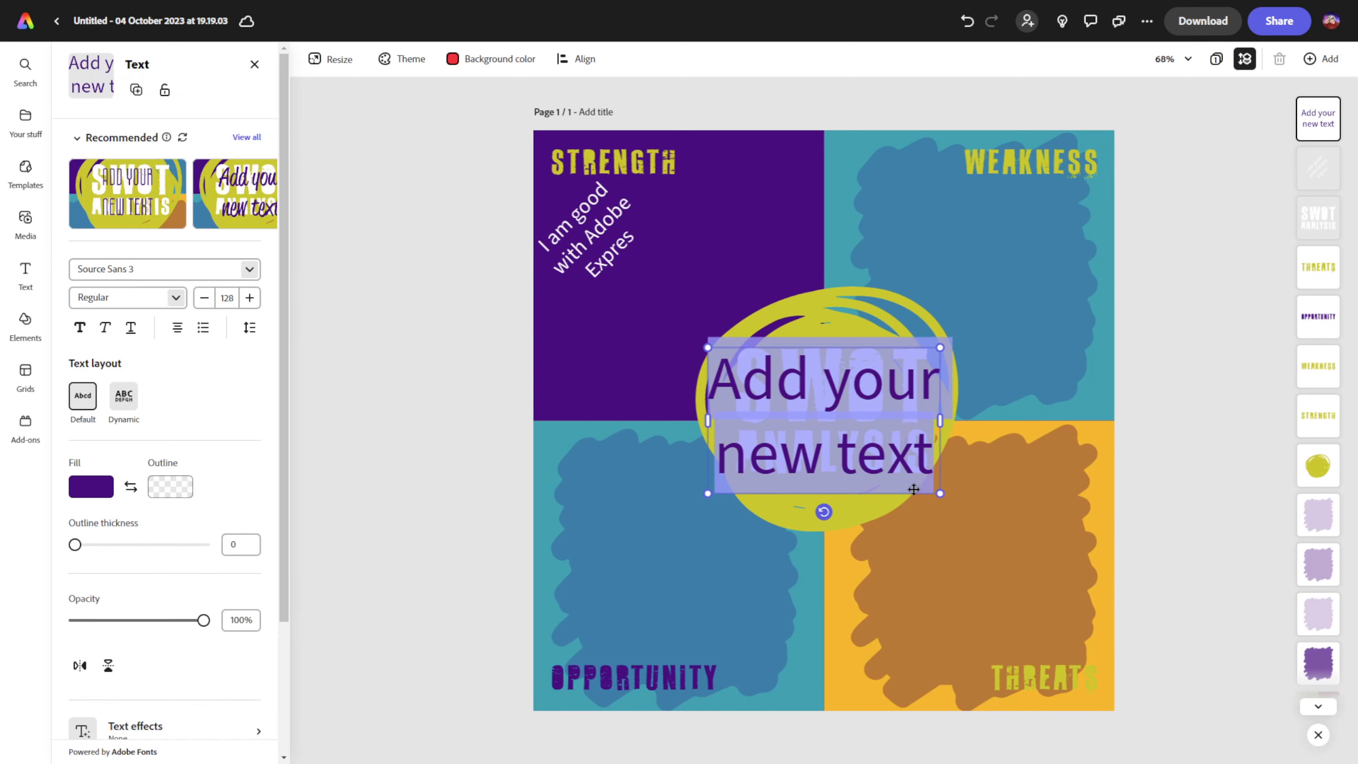
pyautogui.moveTo(940, 492); pyautogui.dragTo(813, 414)
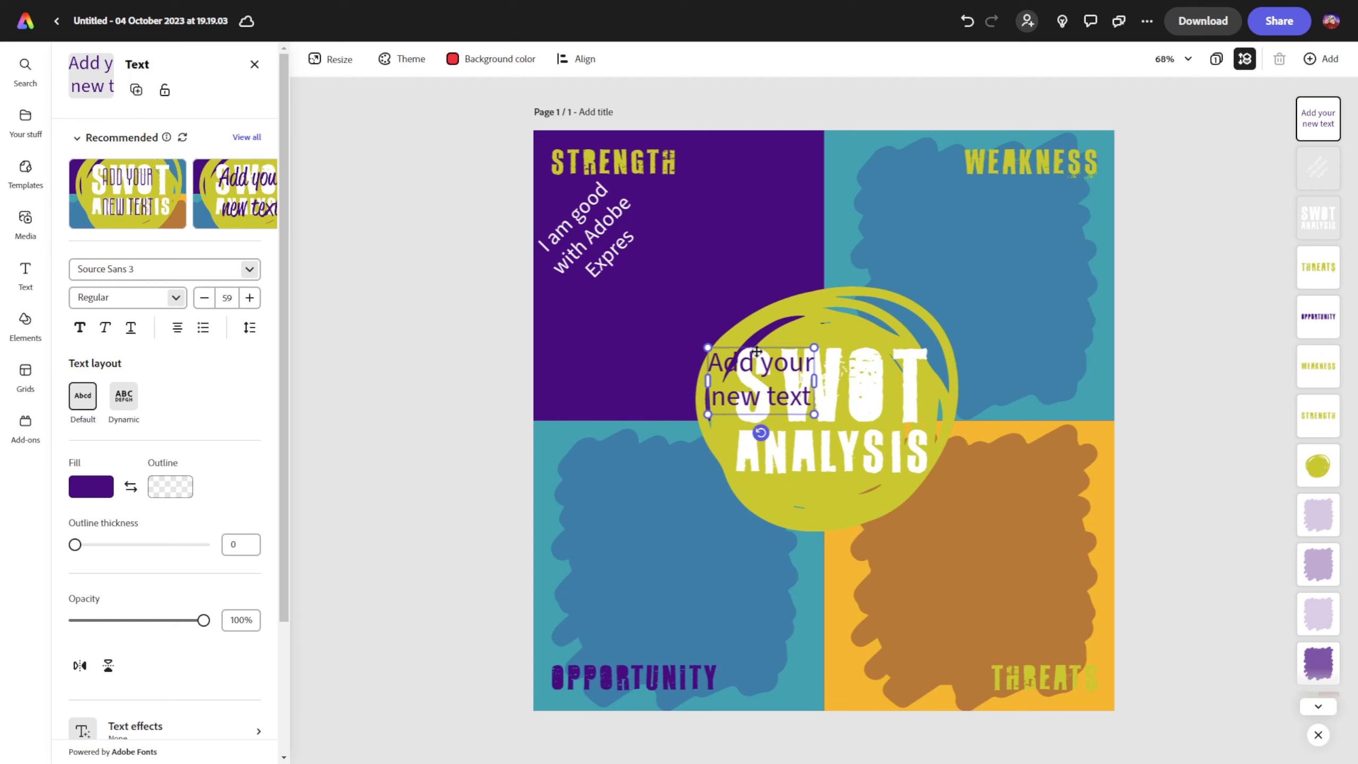
pyautogui.moveTo(757, 356); pyautogui.dragTo(728, 211)
# Fill all the placeholder text in the new strength text box with white.
pyautogui.doubleClick(739, 232)
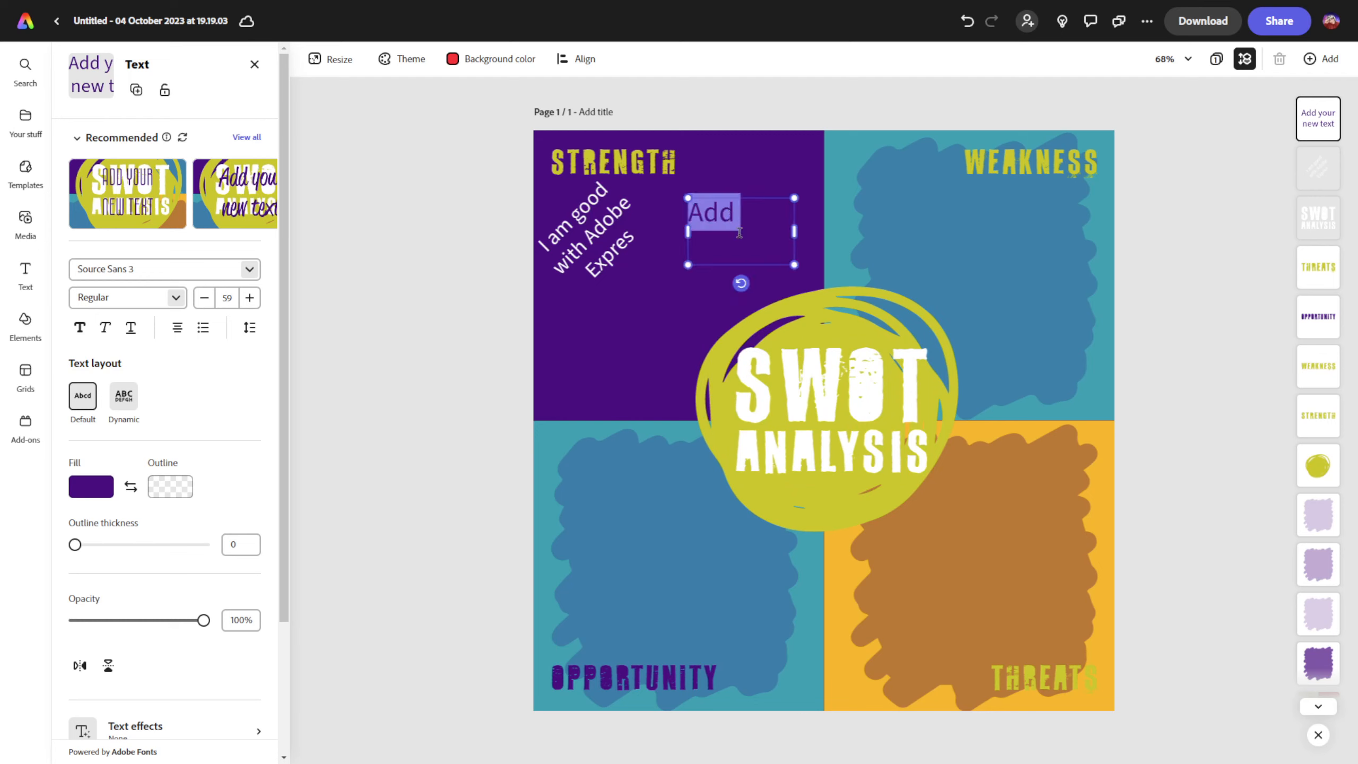
pyautogui.moveTo(788, 253); pyautogui.dragTo(694, 214)
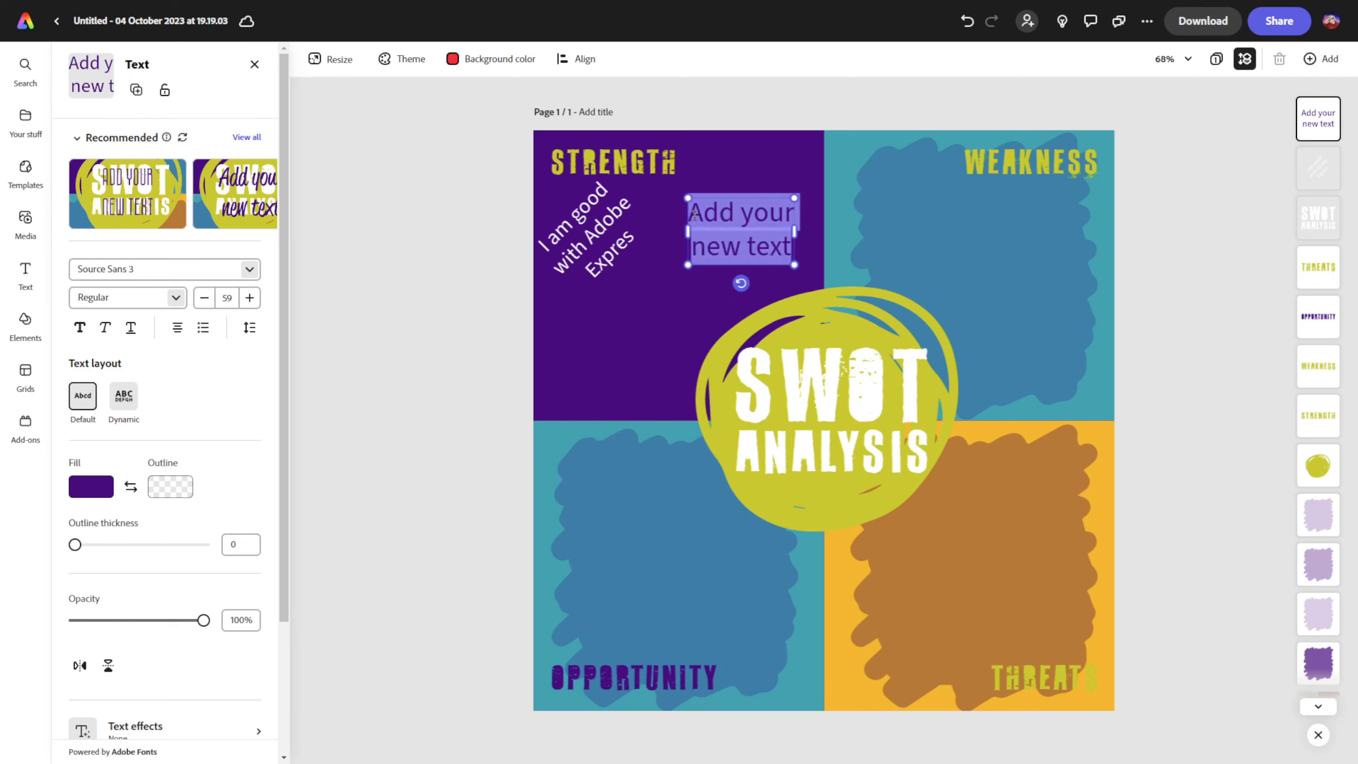
pyautogui.click(93, 487)
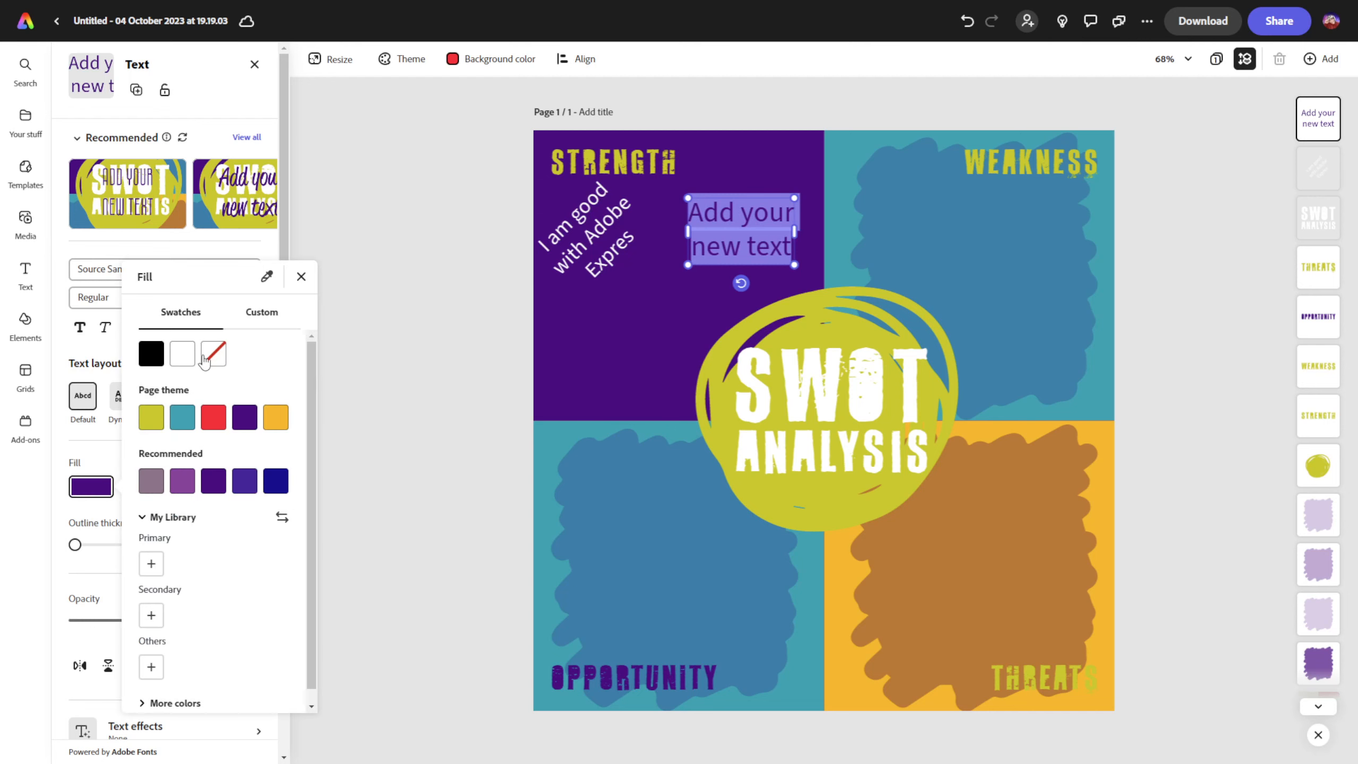
pyautogui.click(182, 354)
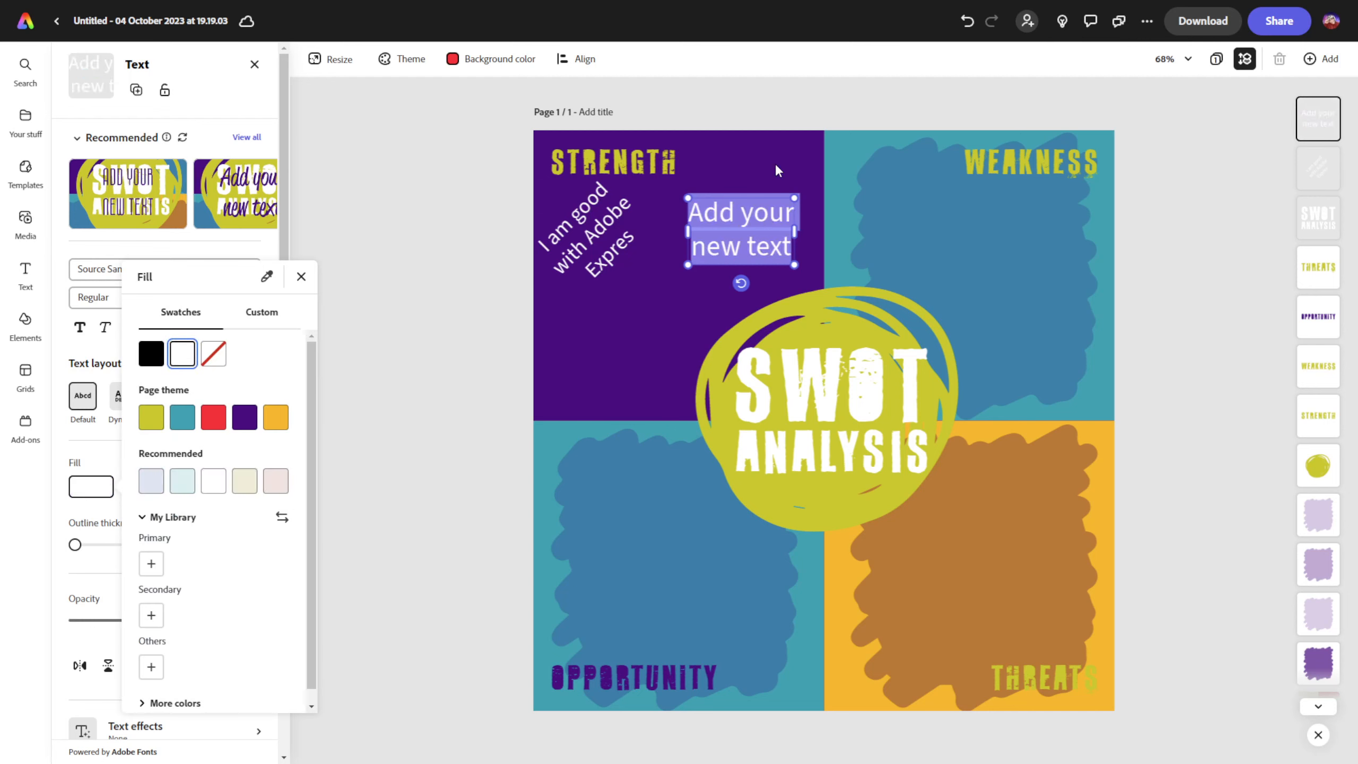
# Replace the white placeholder text with "I am good at writing", breaking the line before "writing".
pyautogui.click(732, 250)
pyautogui.moveTo(747, 249); pyautogui.dragTo(755, 249)
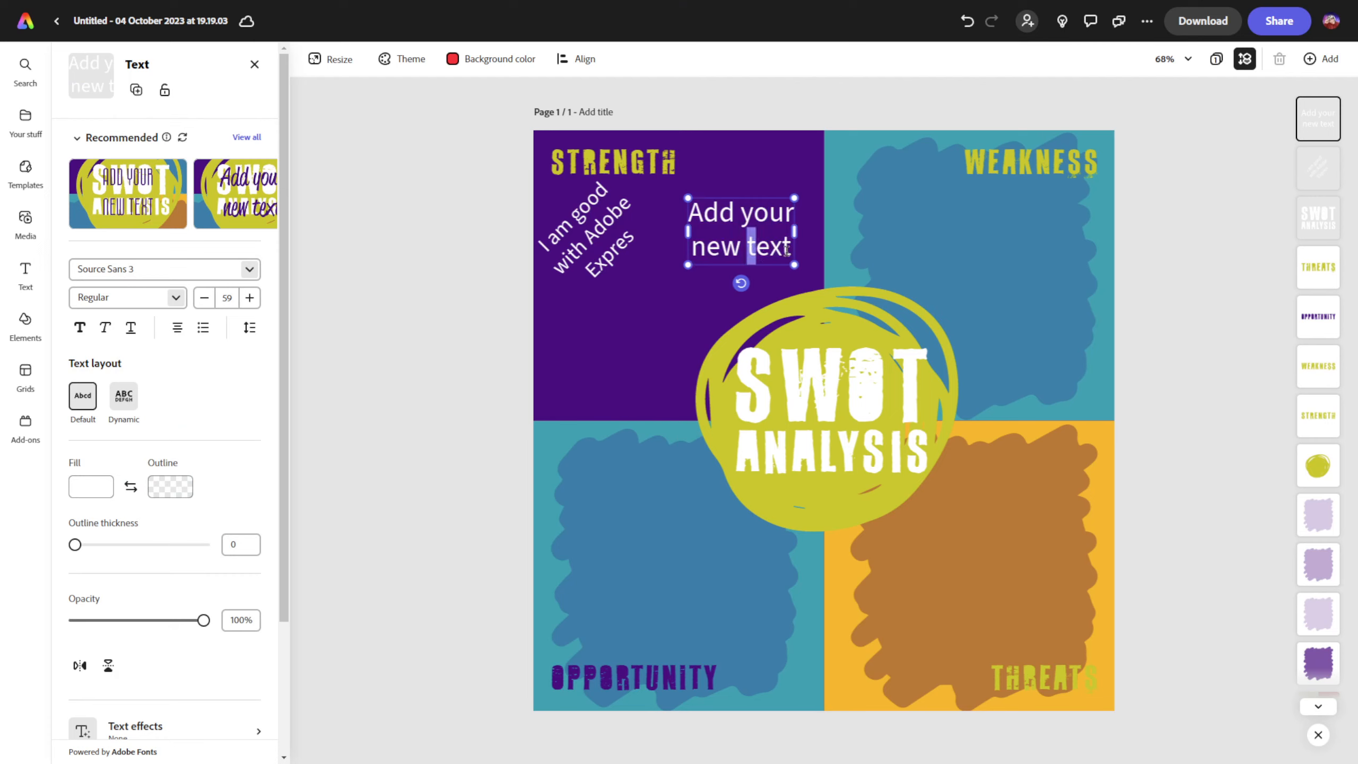
pyautogui.hotkey('ctrl', 'a')
pyautogui.write('I am')
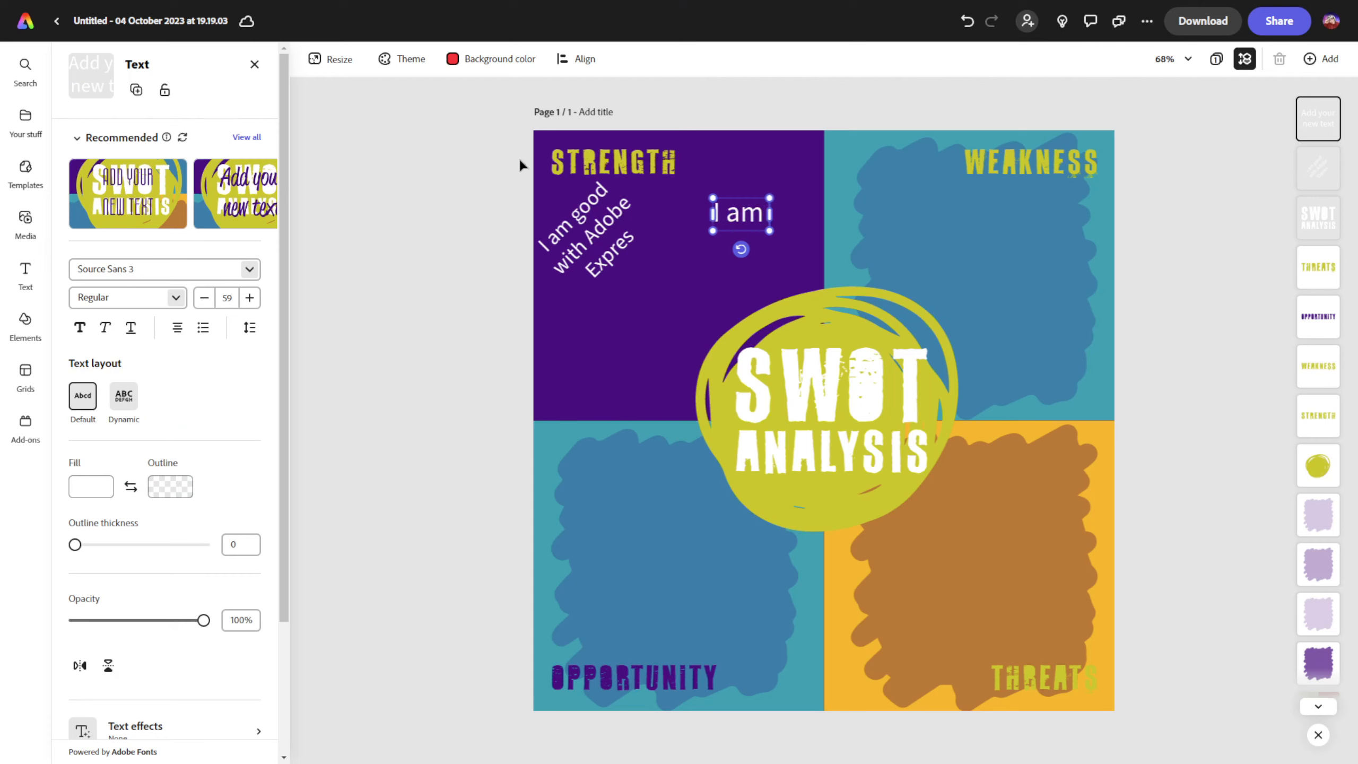
pyautogui.write(' good at')
pyautogui.press('Return')
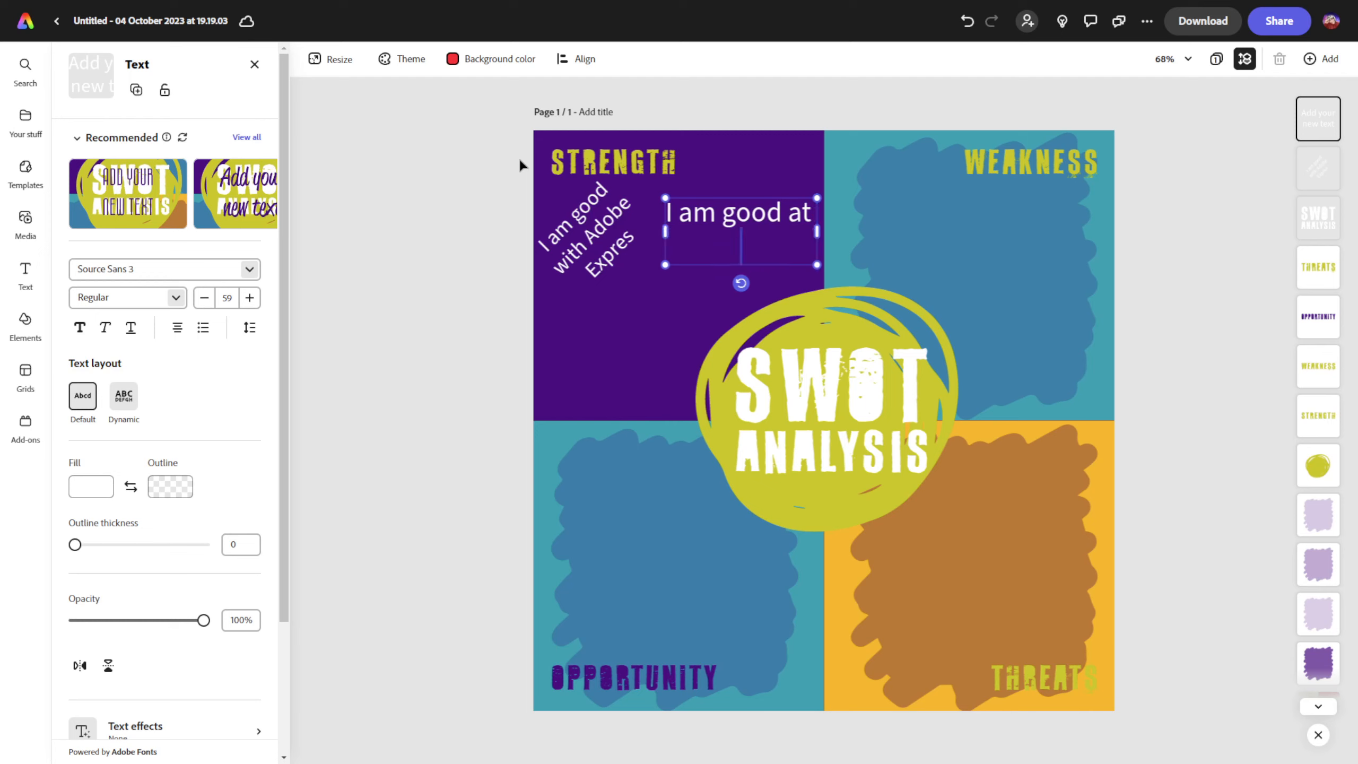
pyautogui.write('writing')
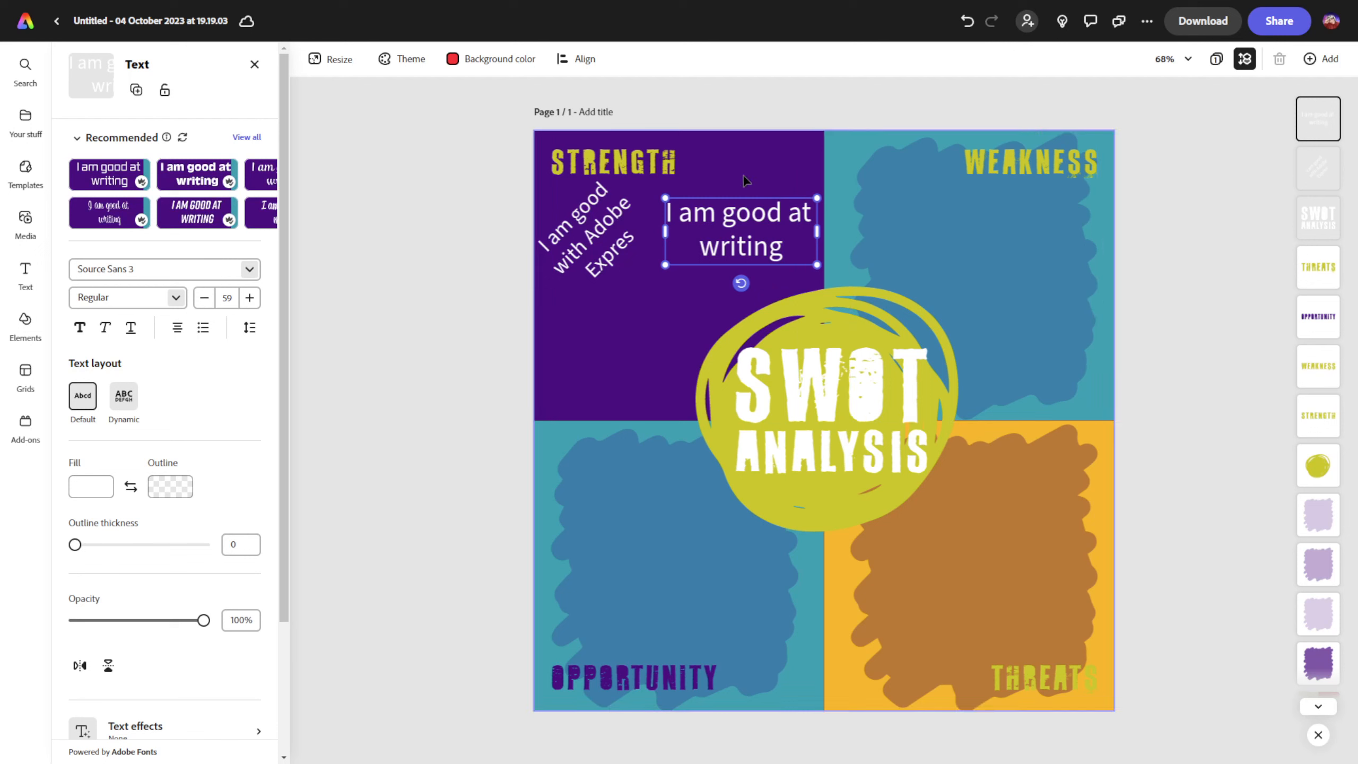
# Rotate the "I am good at writing" text about 45° clockwise and move it into the upper-right corner of the strength quadrant.
pyautogui.click(825, 152)
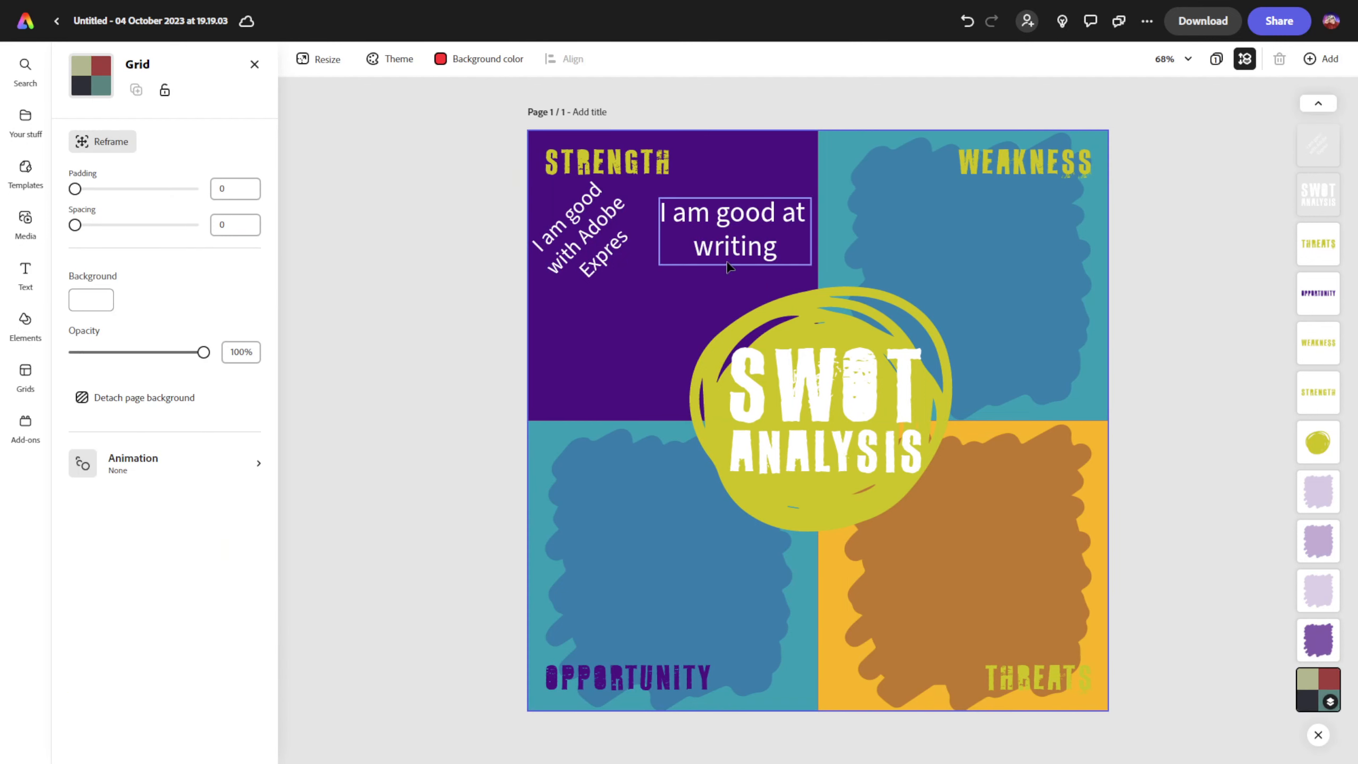
pyautogui.click(751, 241)
pyautogui.moveTo(741, 283); pyautogui.dragTo(703, 268)
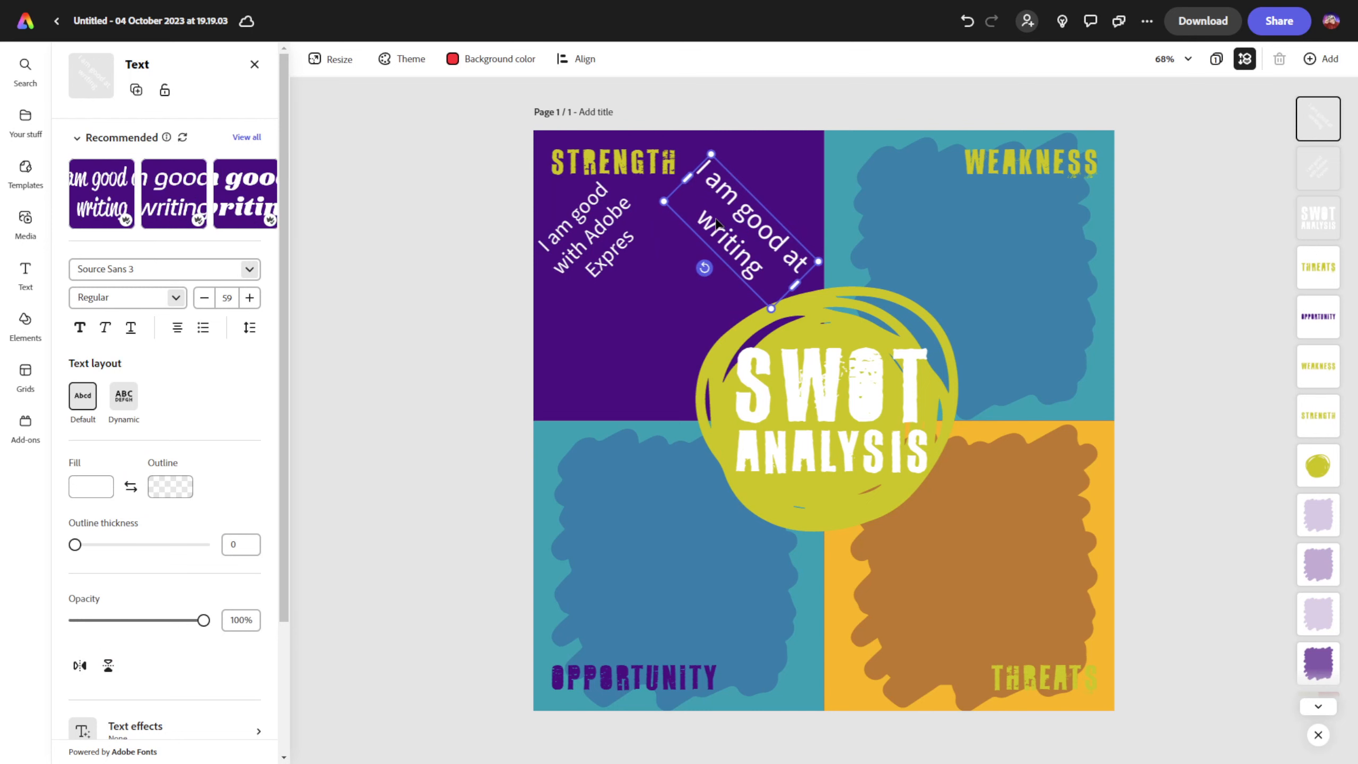
pyautogui.moveTo(756, 200); pyautogui.dragTo(777, 171)
# Nudge the "I am good at writing" text slightly to the right within the strength quadrant.
pyautogui.click(920, 252)
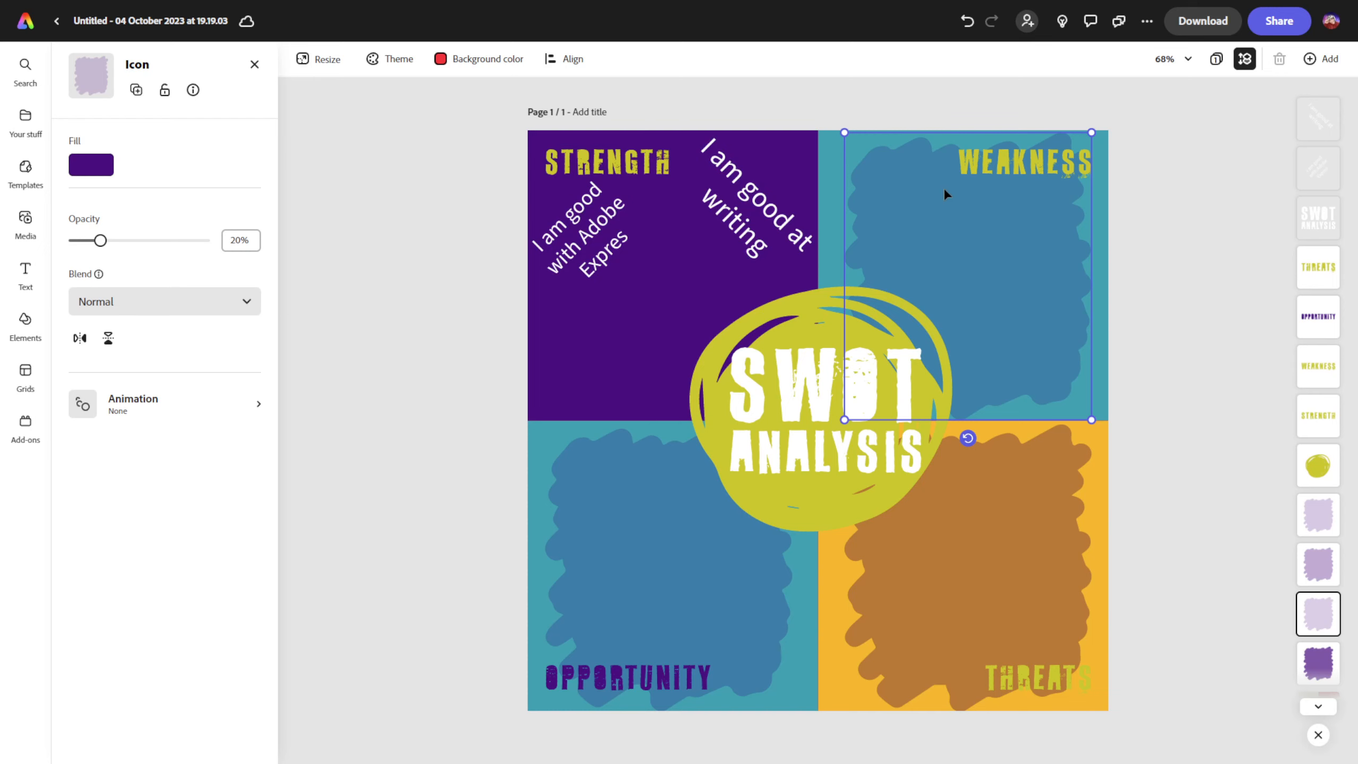
pyautogui.click(1013, 160)
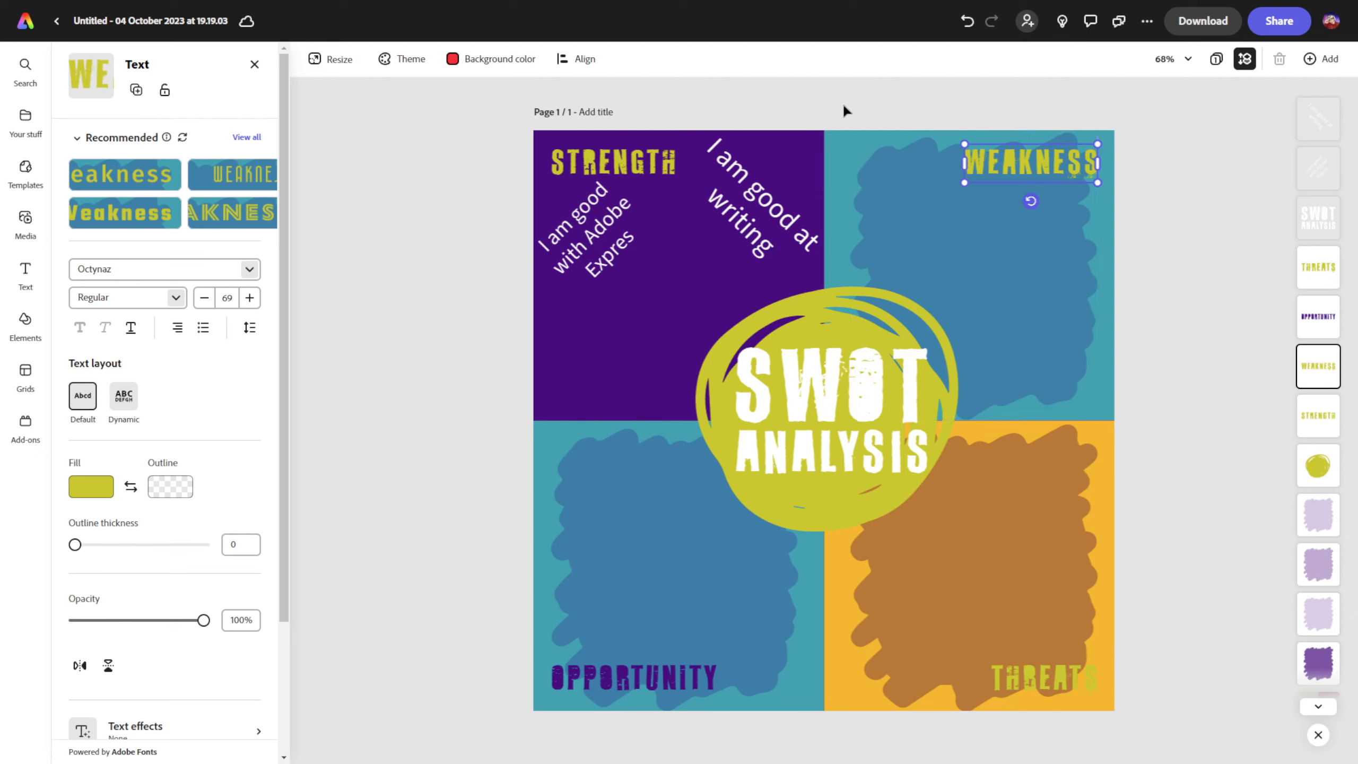
pyautogui.click(750, 217)
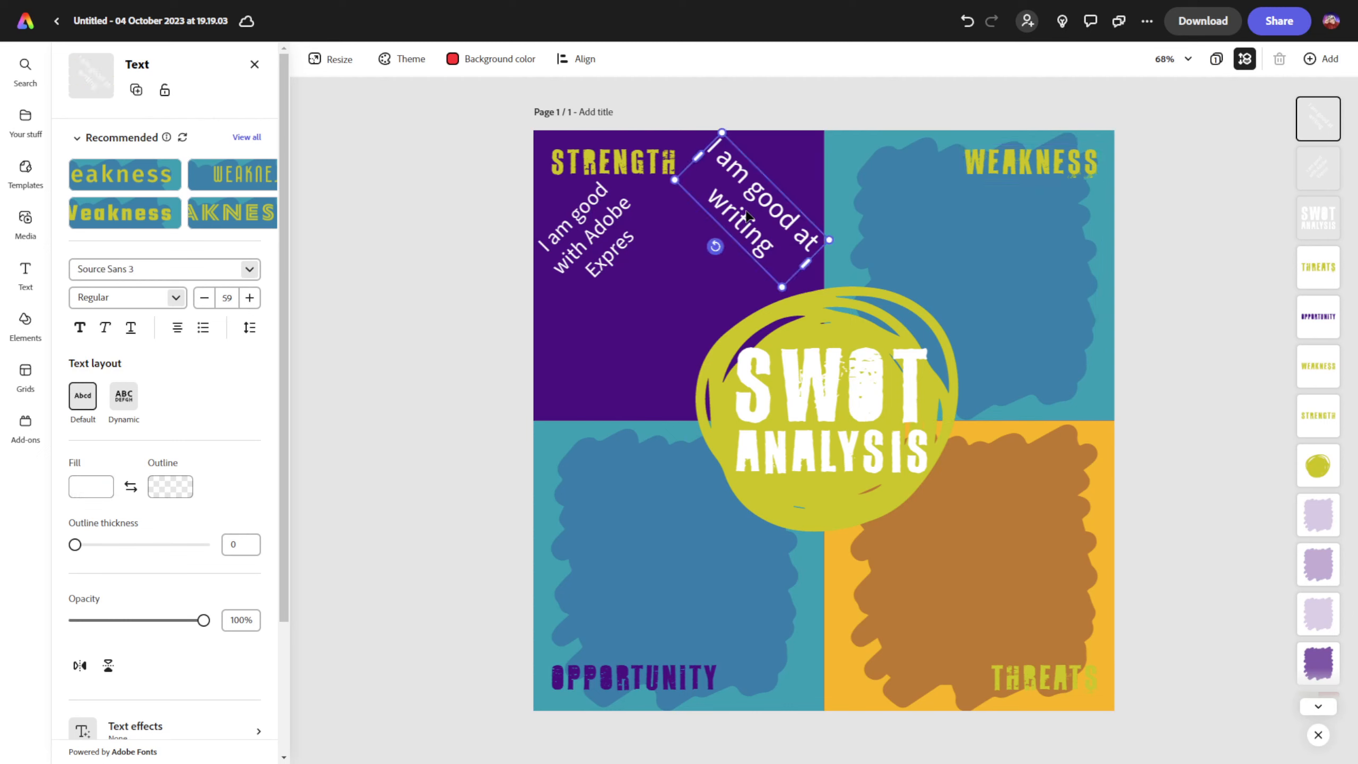
pyautogui.click(557, 240)
pyautogui.moveTo(740, 206); pyautogui.dragTo(744, 206)
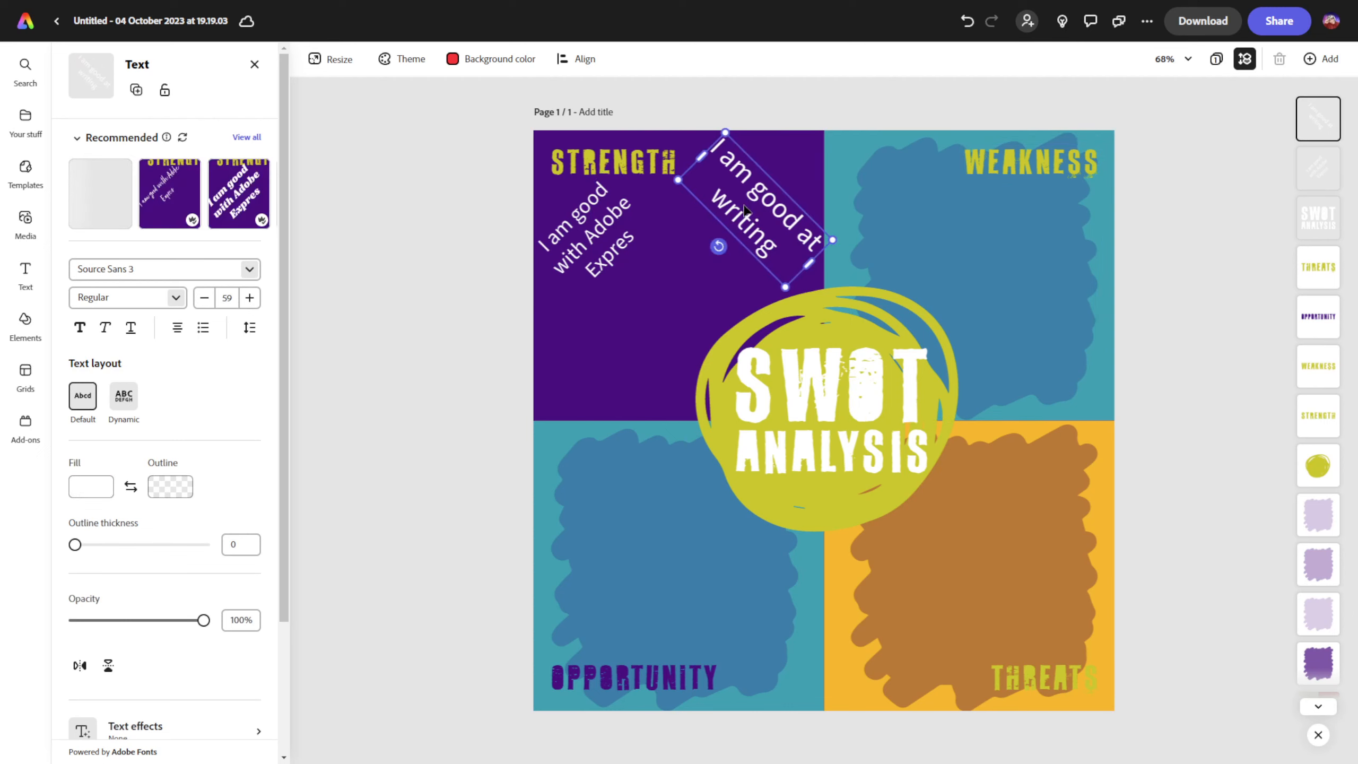
pyautogui.click(940, 195)
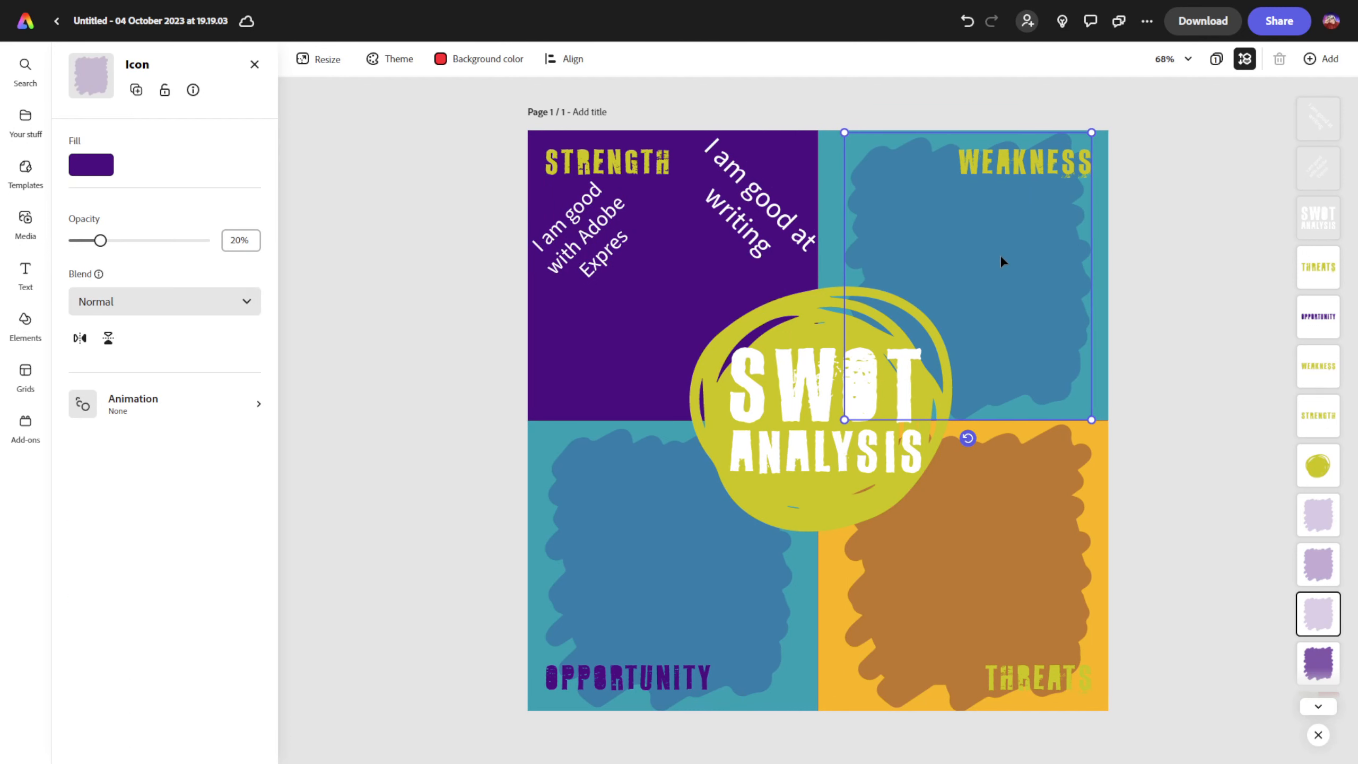
pyautogui.click(746, 244)
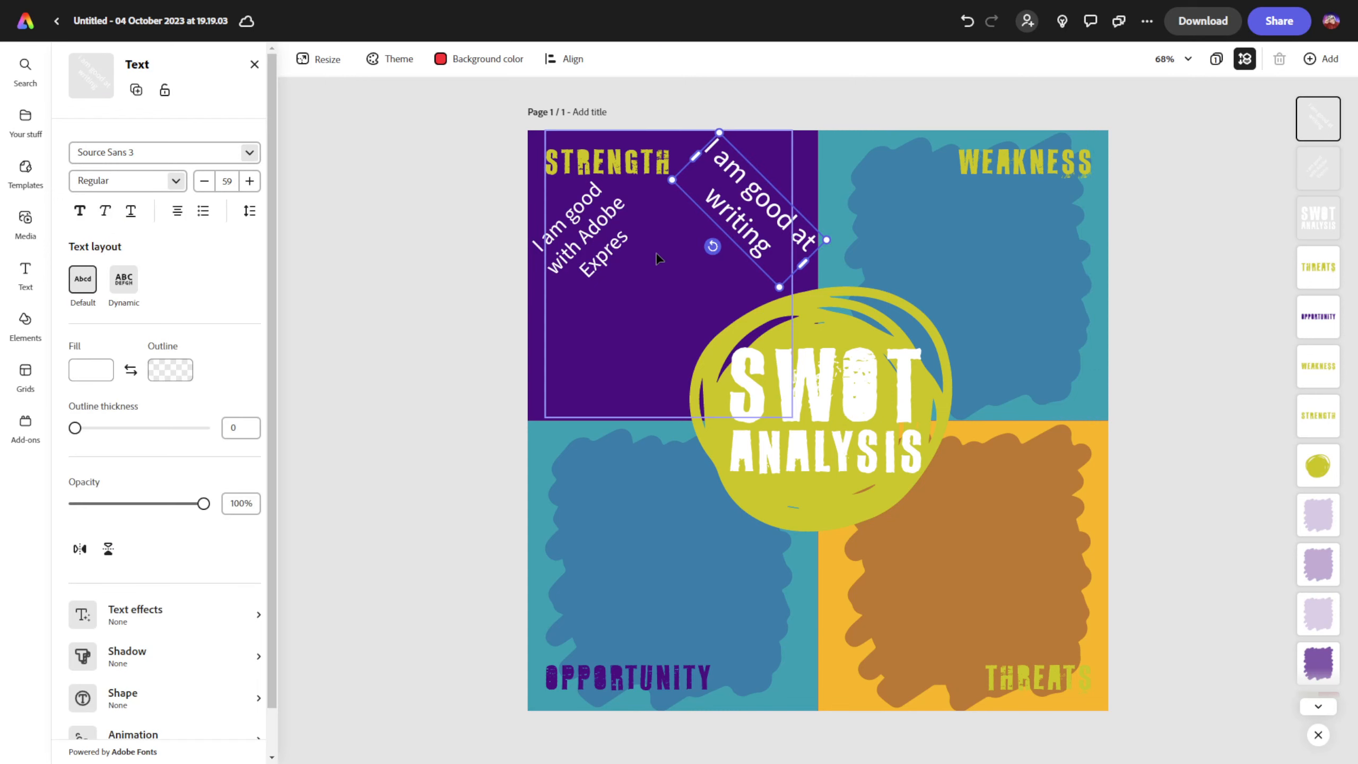
pyautogui.click(912, 219)
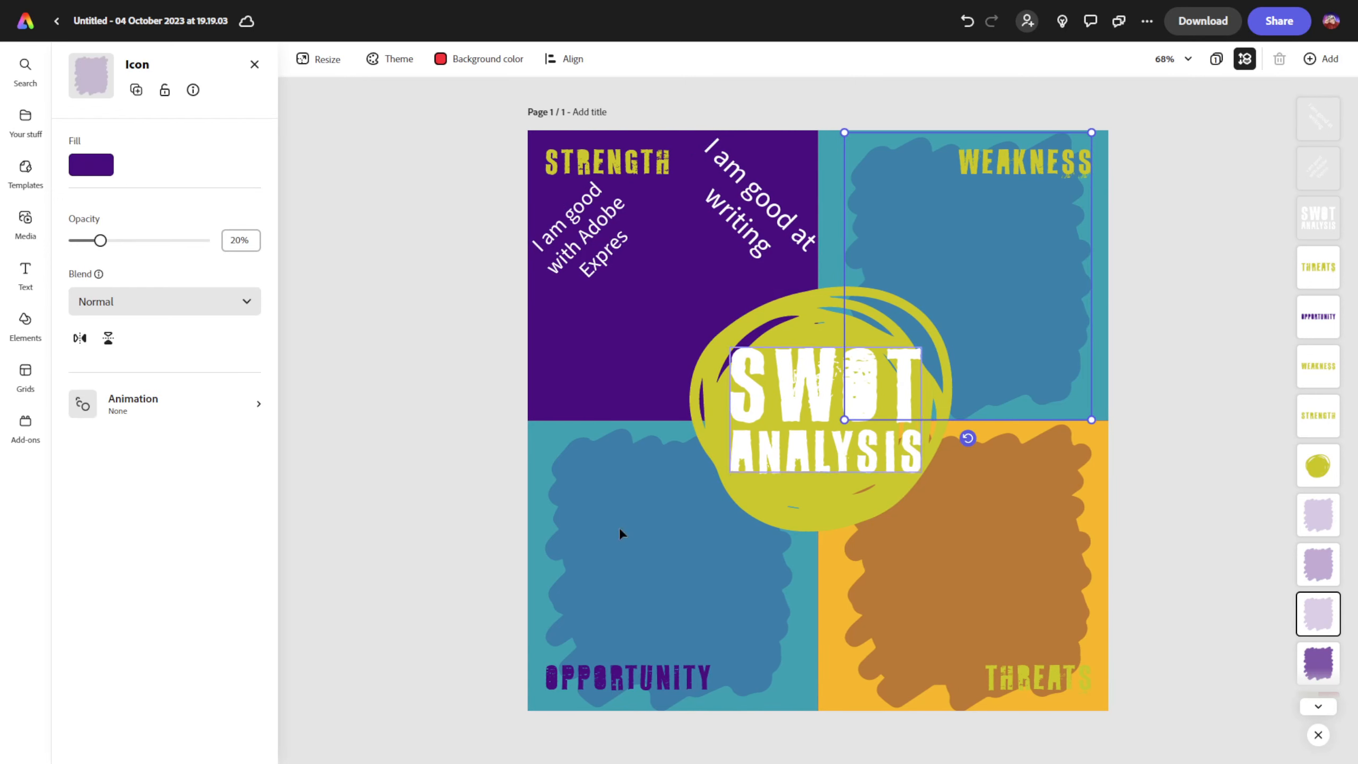
pyautogui.click(663, 580)
pyautogui.click(970, 551)
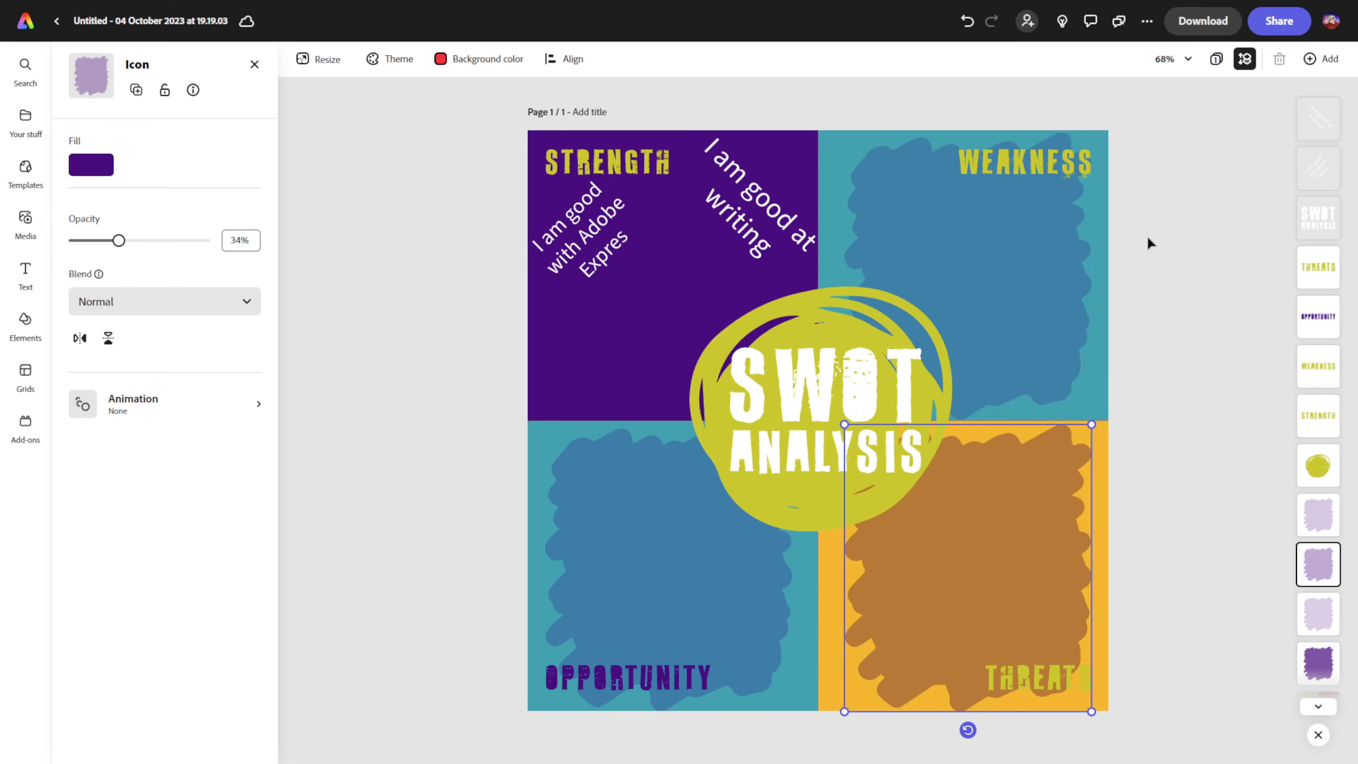
# Download the SWOT analysis graphic in PNG (Best for images) format.
pyautogui.click(1205, 21)
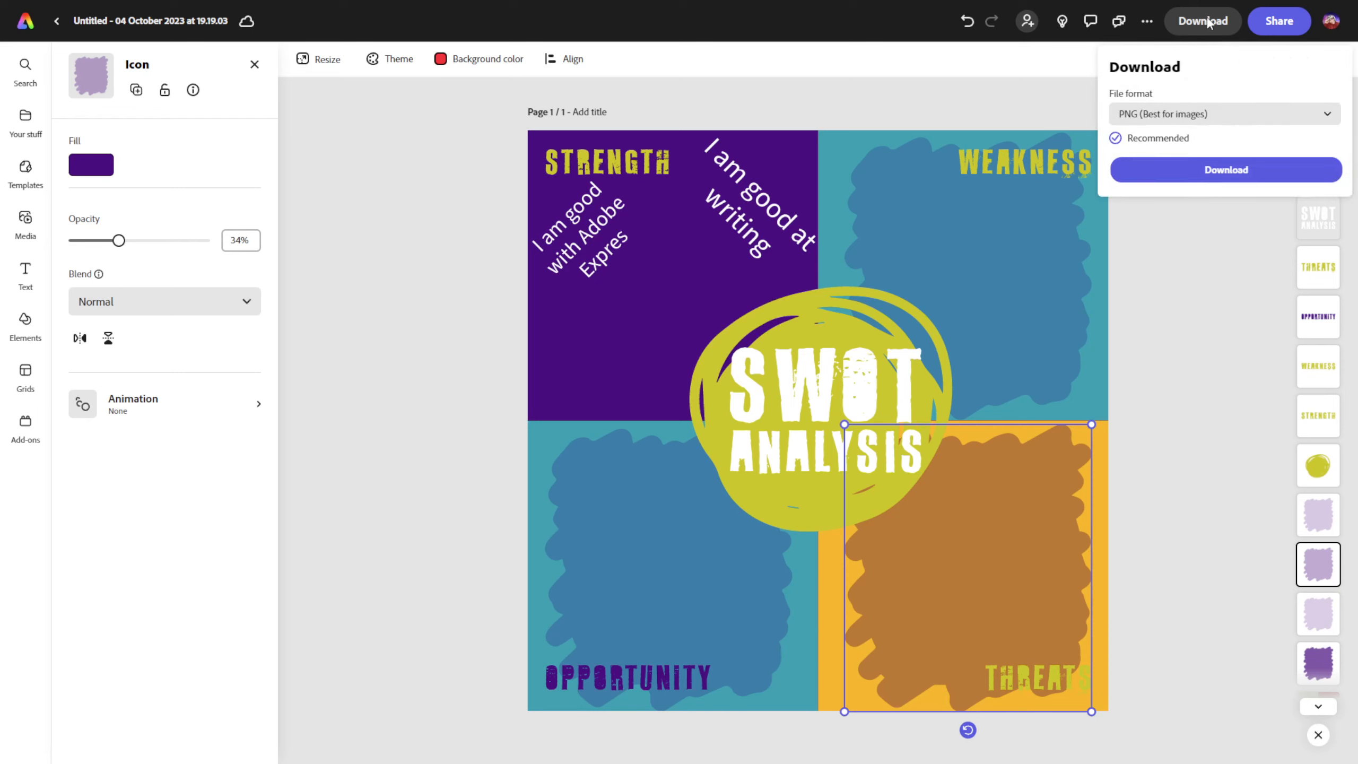
pyautogui.click(1233, 121)
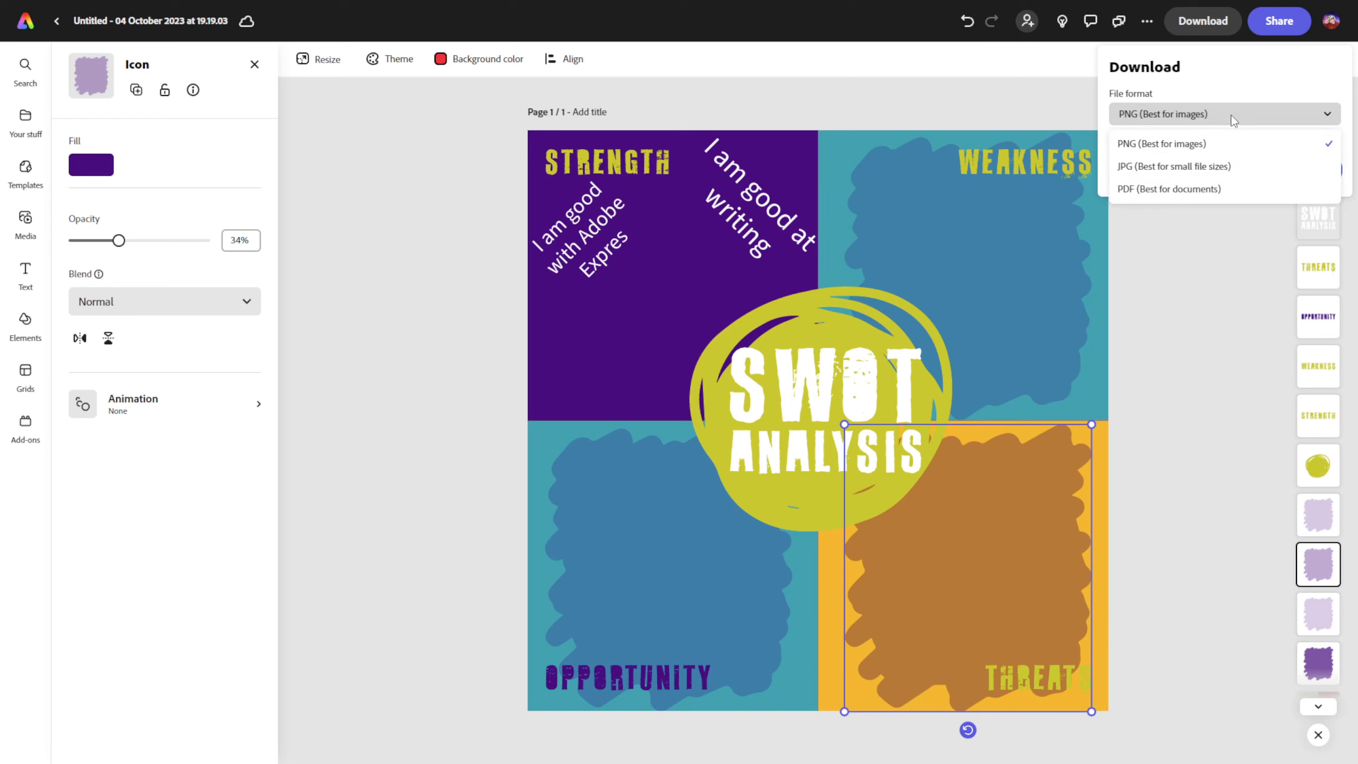
pyautogui.click(1208, 144)
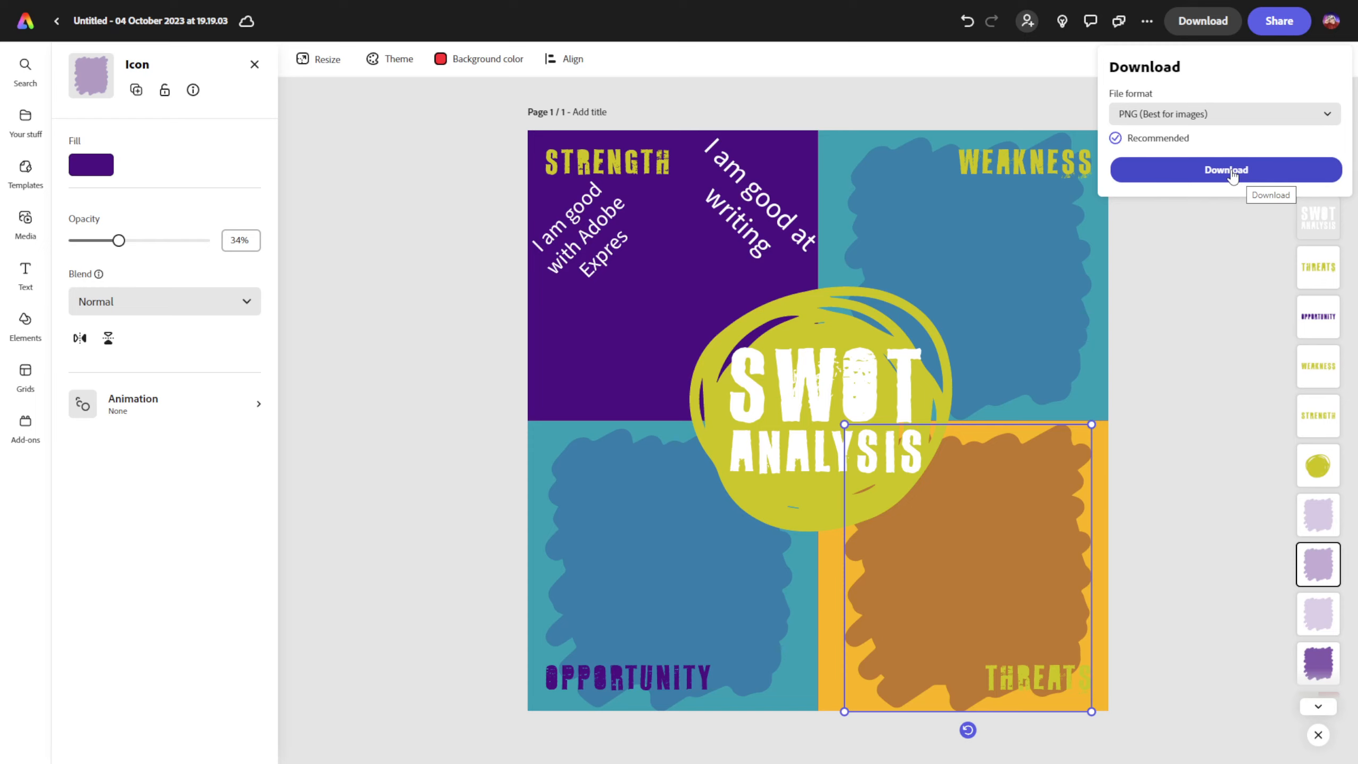
pyautogui.click(1232, 174)
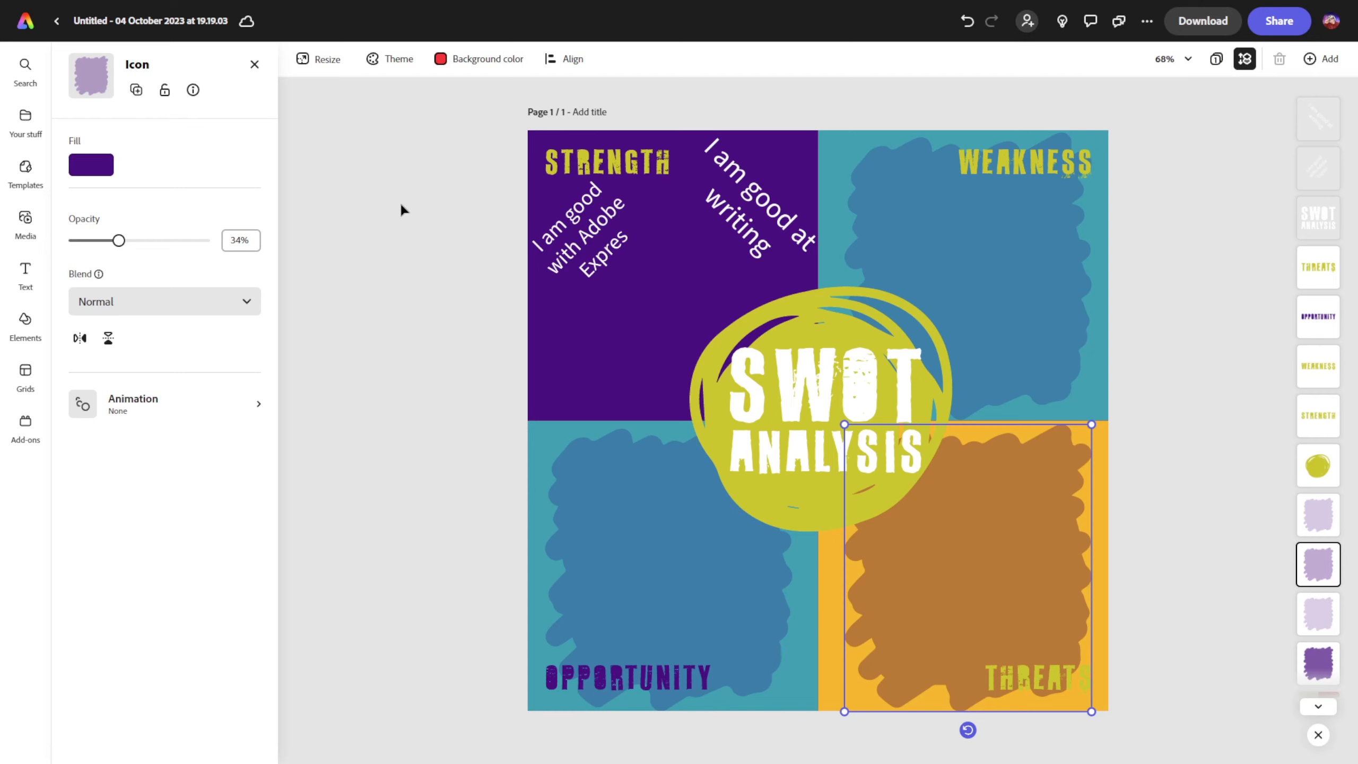
pyautogui.click(914, 228)
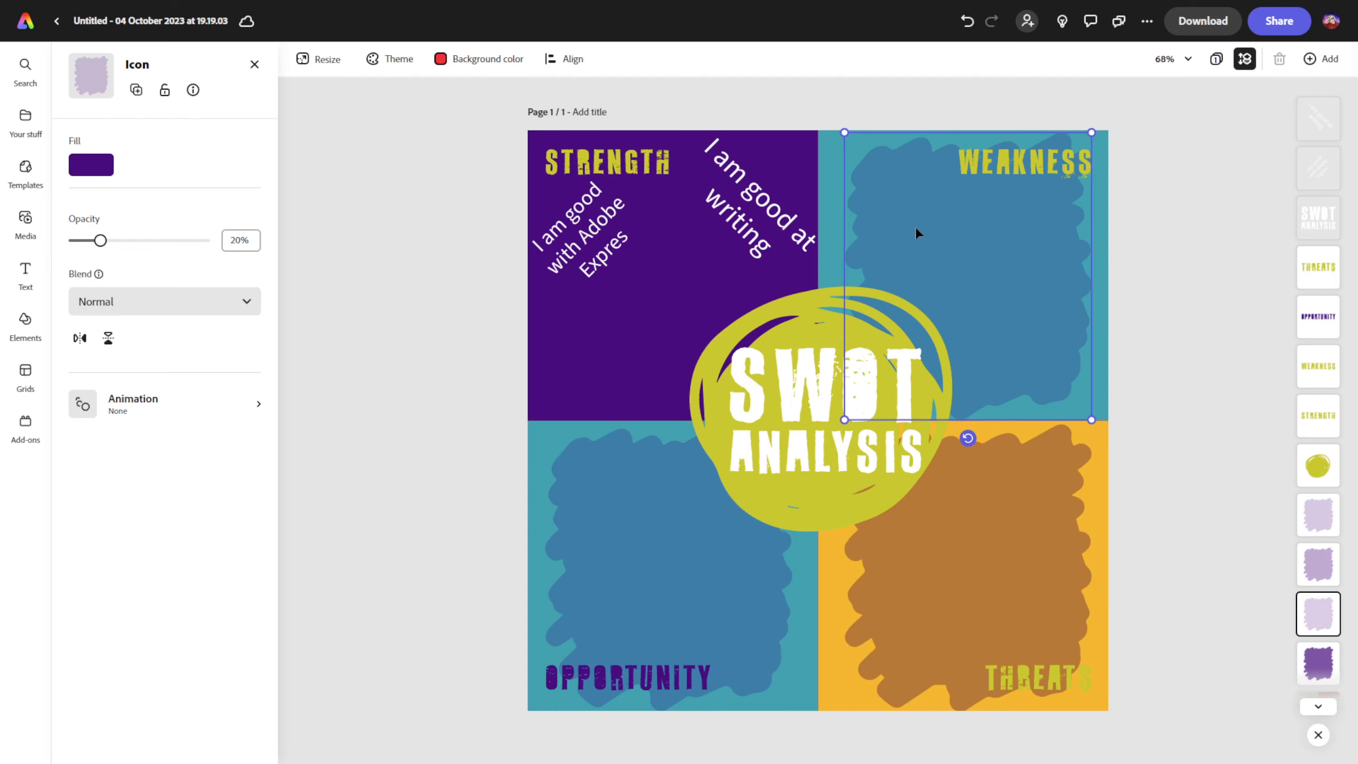